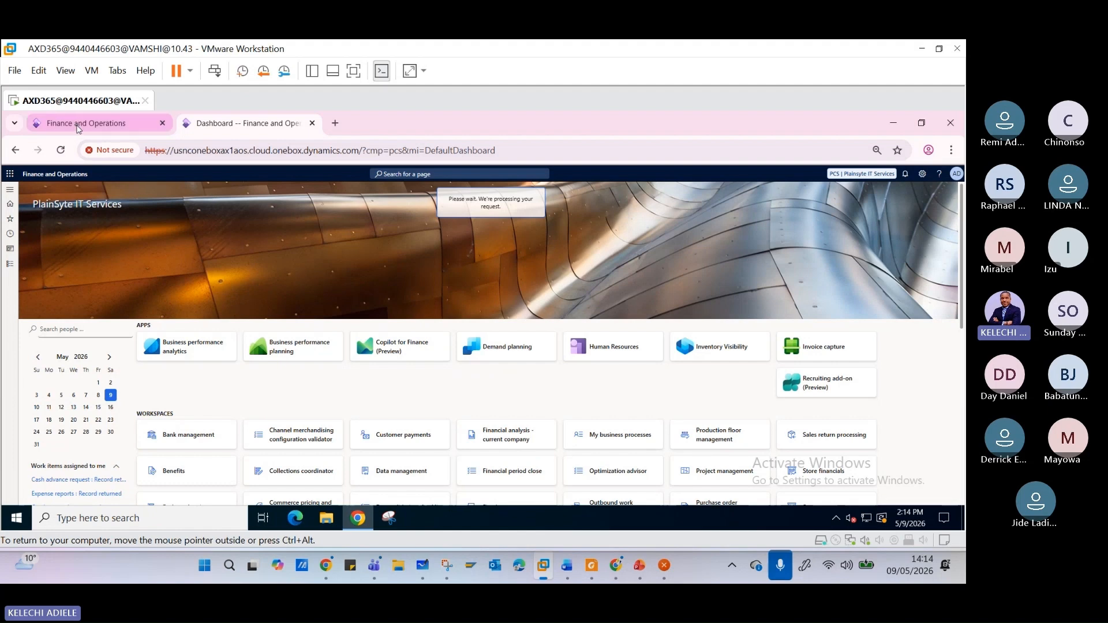
Step: Open the All vendors list of the USMF company from the Accounts payable module
click(77, 129)
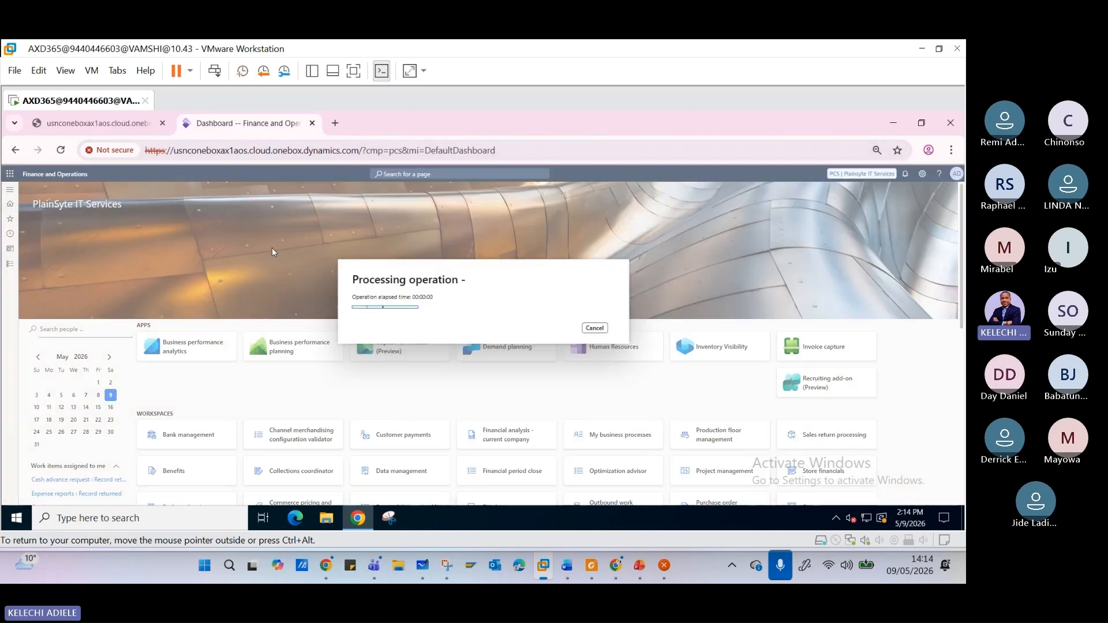
click(139, 128)
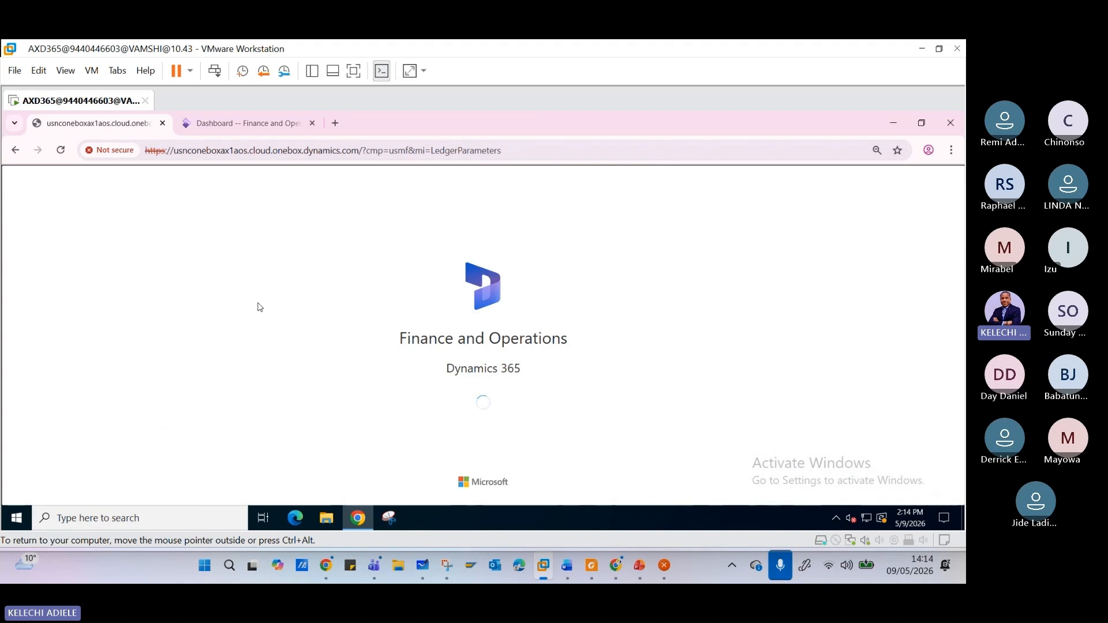
click(300, 129)
click(95, 123)
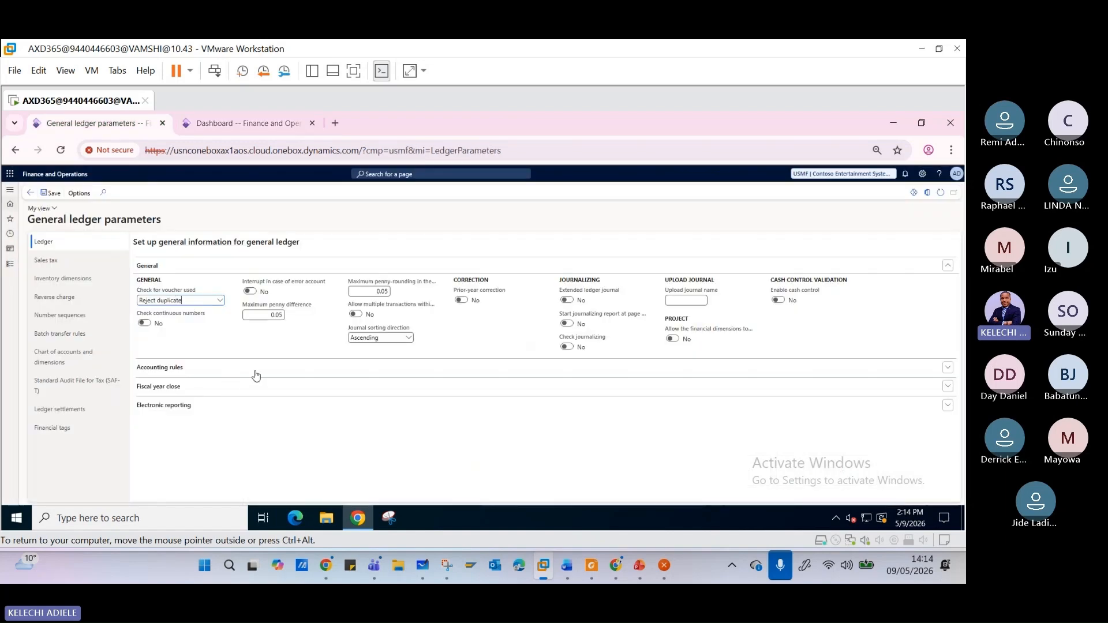
click(11, 264)
click(41, 280)
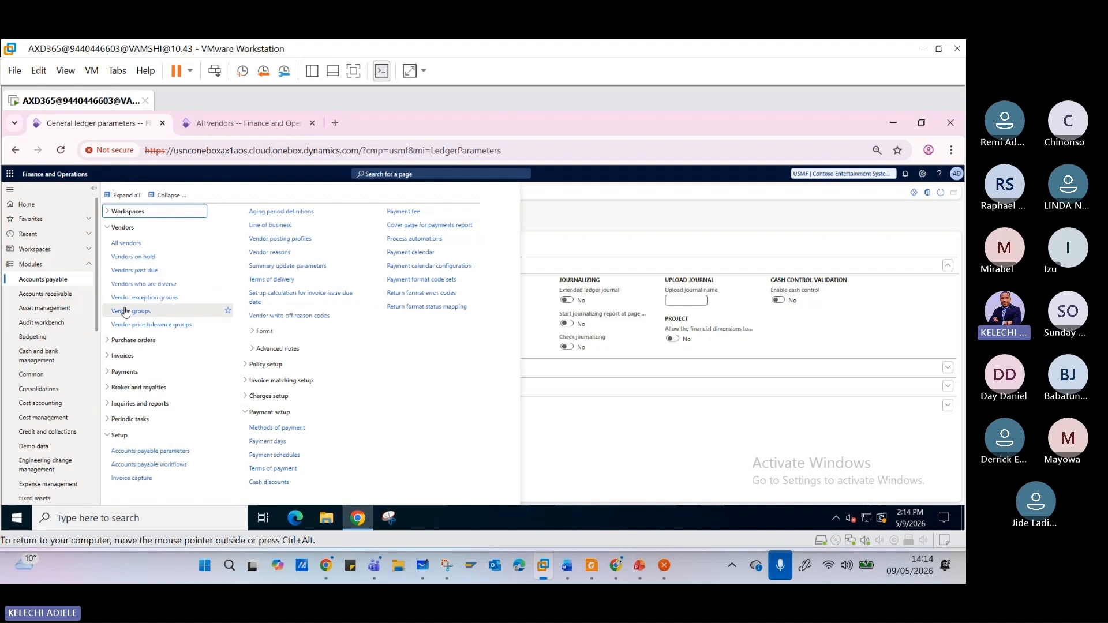
click(143, 245)
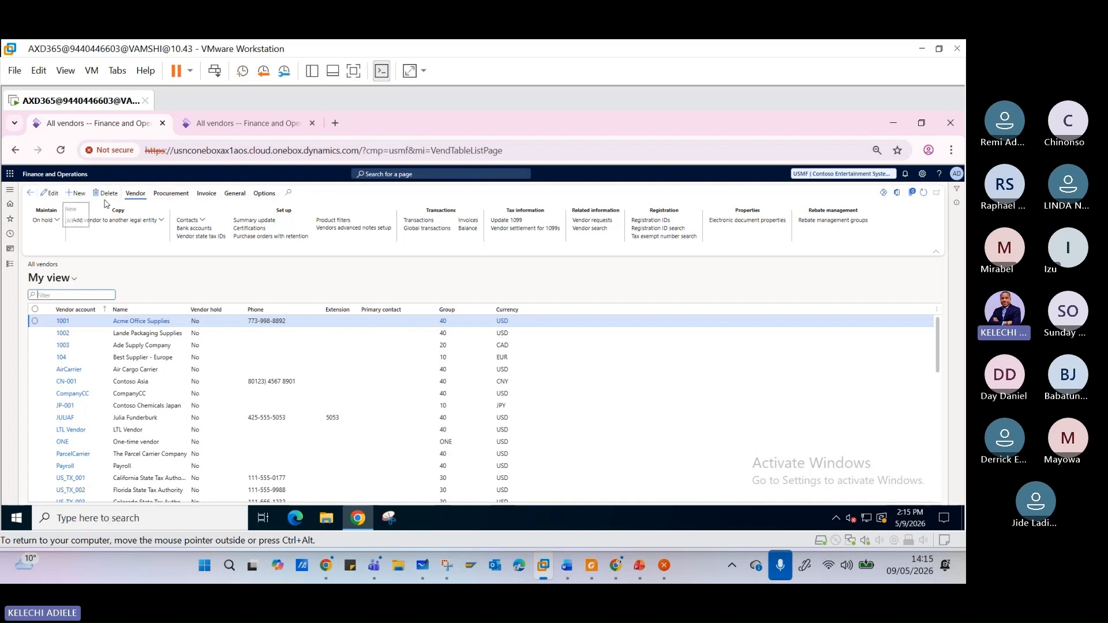
Step: Examine the vendor, procurement, invoice, general and options commands on the All vendors list, including the kinds of new invoice
click(170, 194)
click(207, 193)
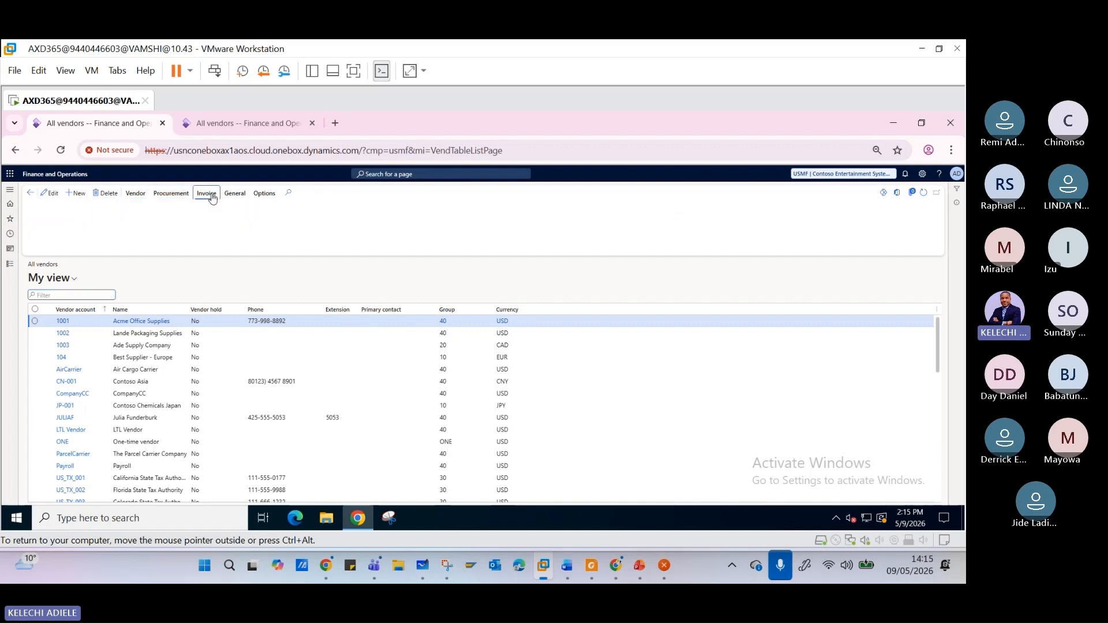
click(235, 193)
click(268, 197)
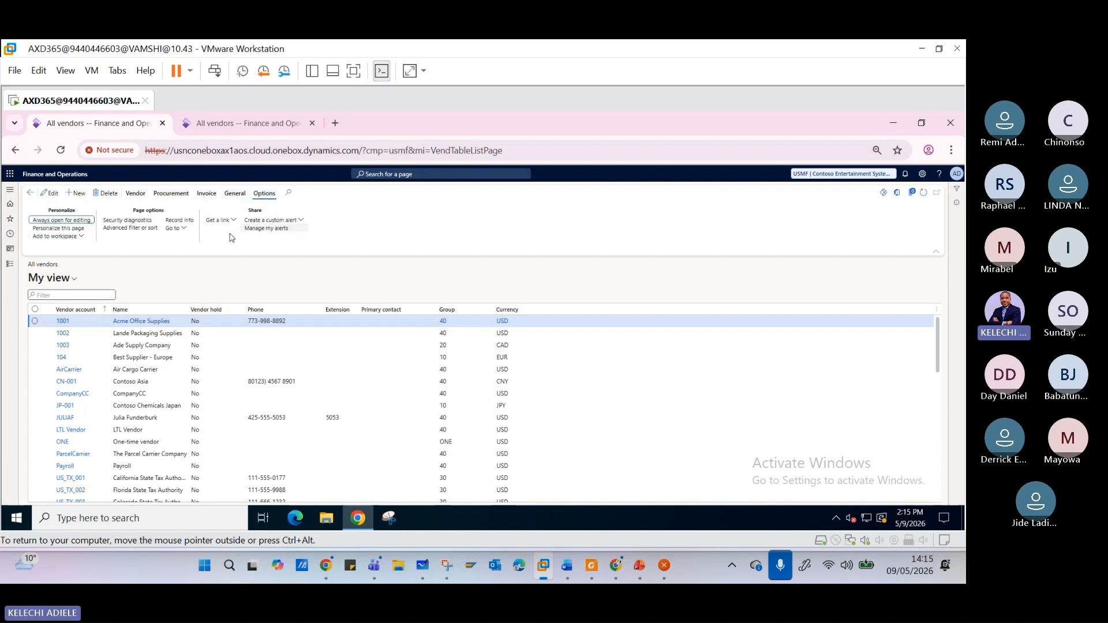
click(136, 194)
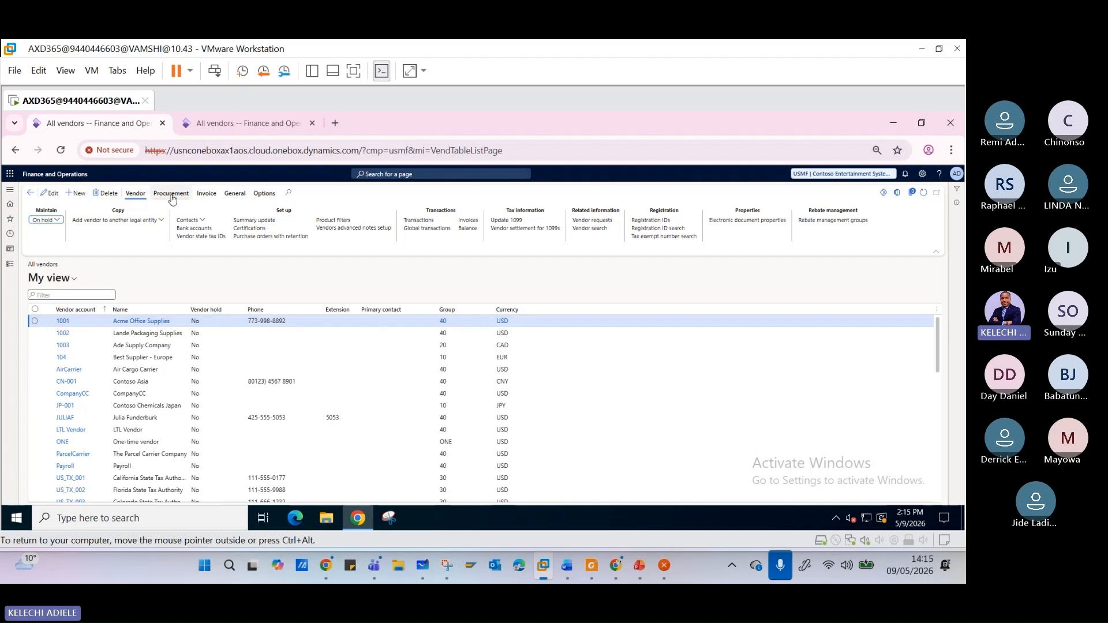
click(206, 194)
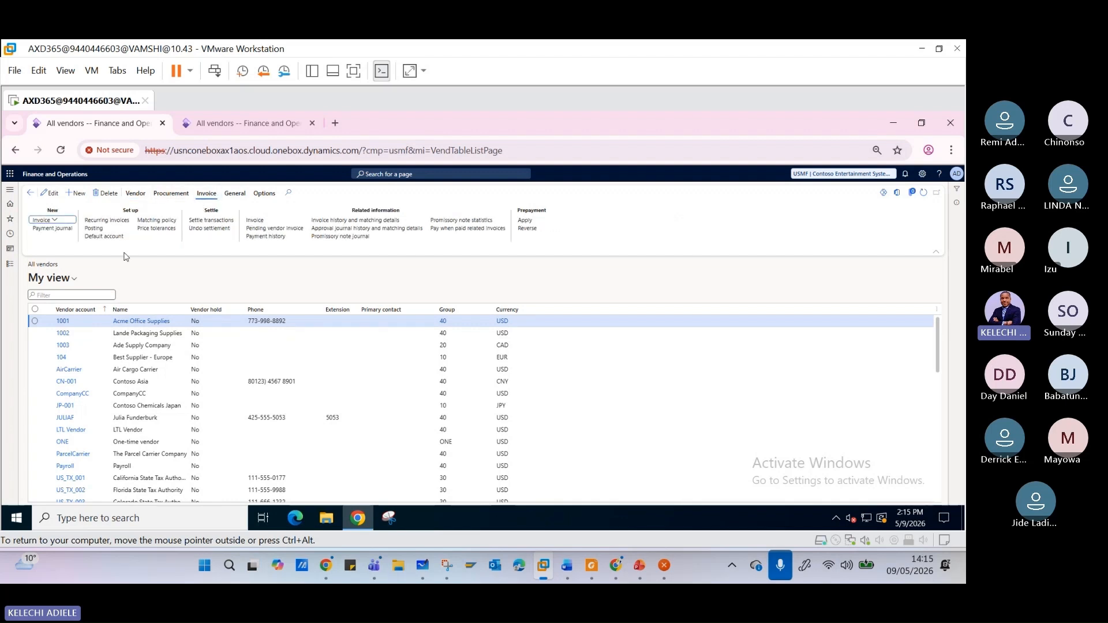
click(54, 224)
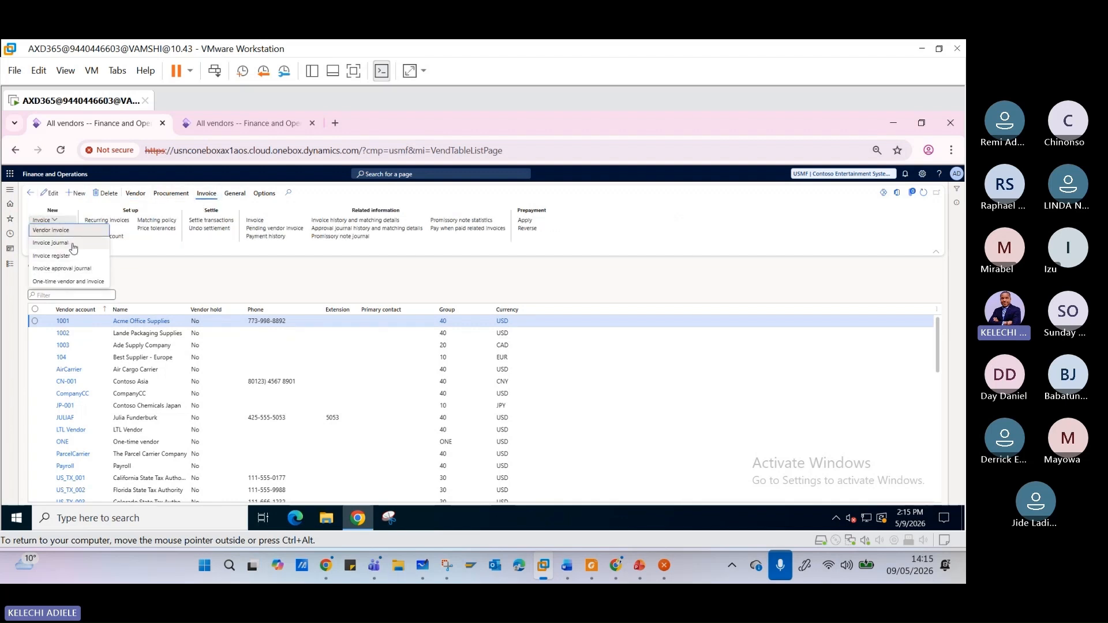
click(182, 260)
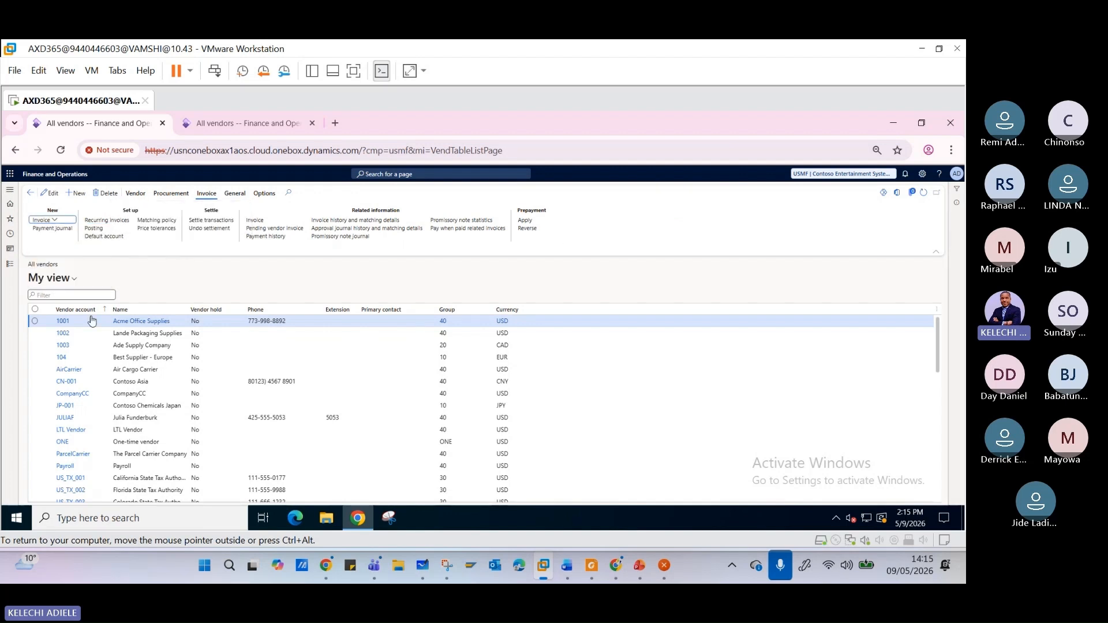
Step: Open the vendor record of 1001 Acme Office Supplies from the list and look through its sections
click(36, 321)
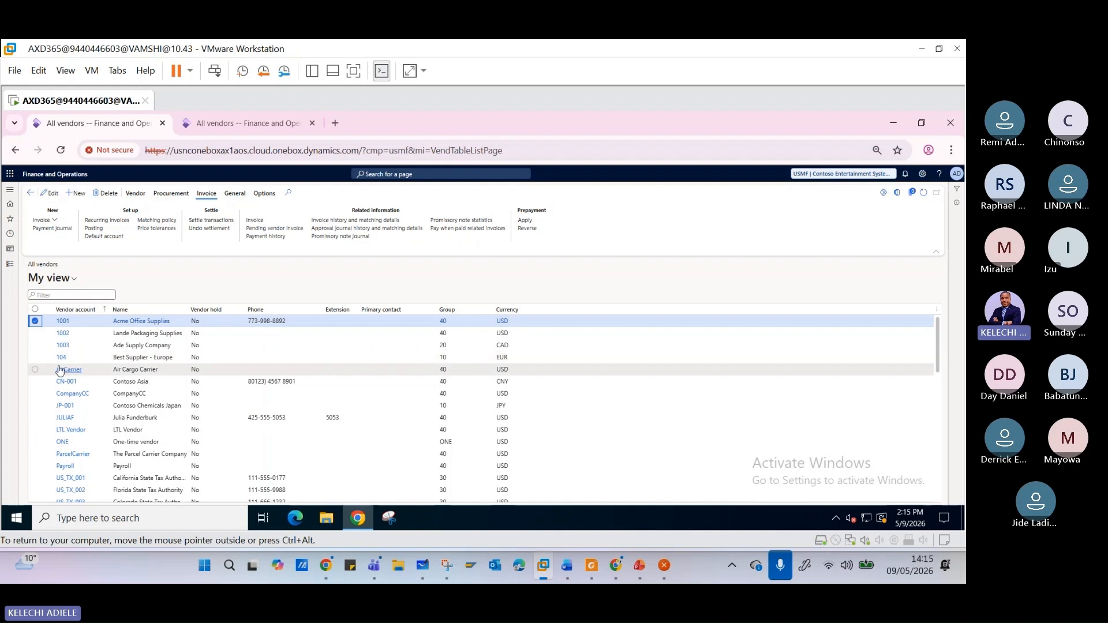
scroll(53, 369, down, 5)
scroll(67, 367, up, 5)
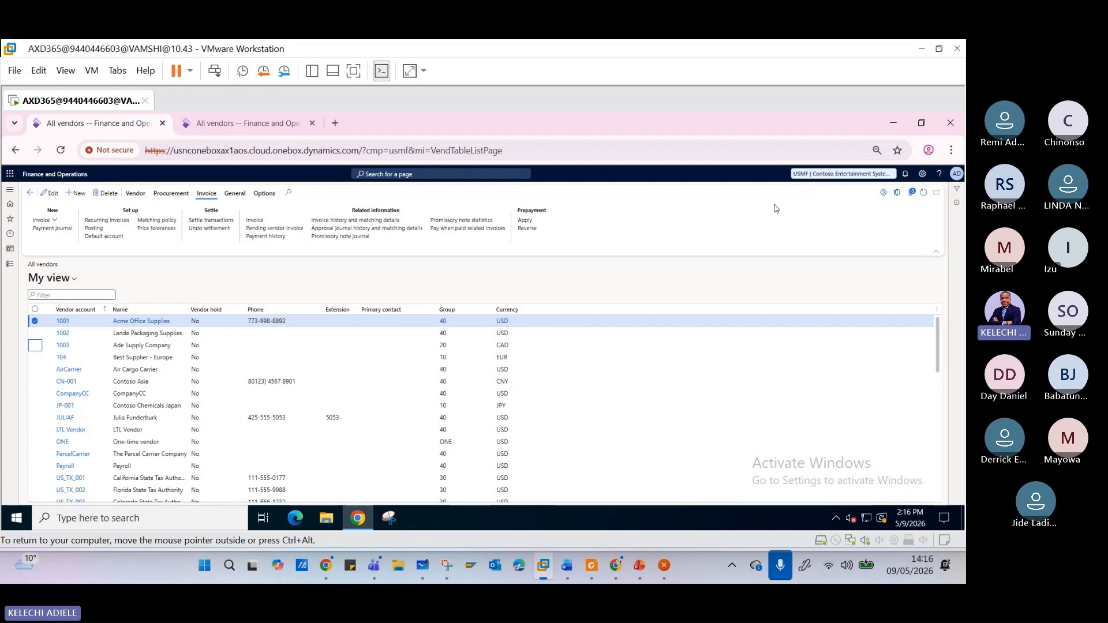
scroll(122, 404, down, 5)
scroll(122, 405, up, 5)
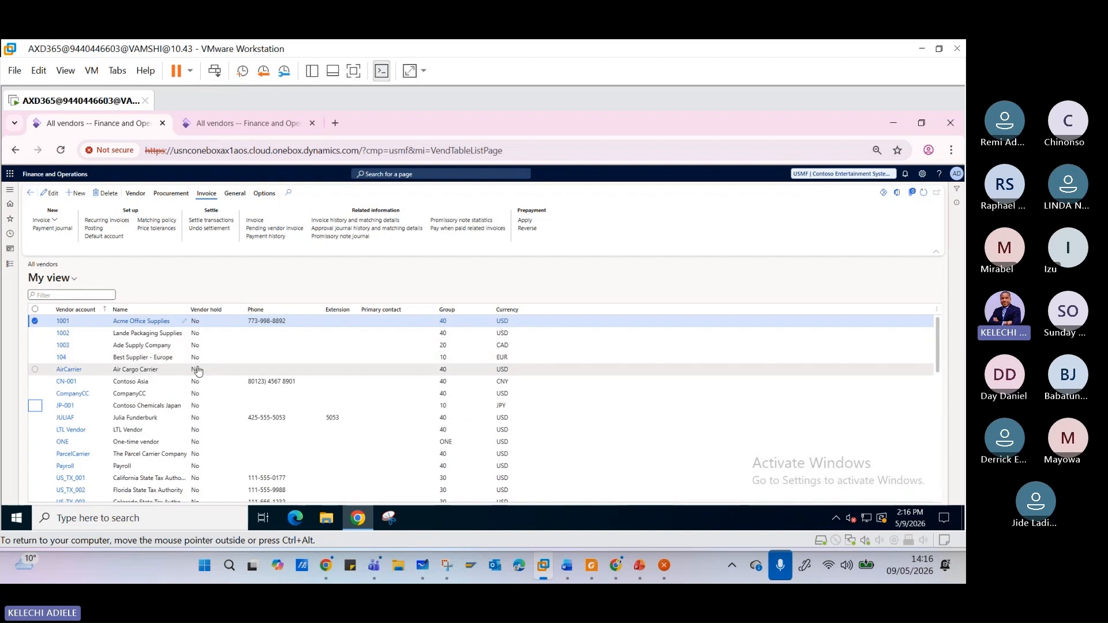
click(132, 323)
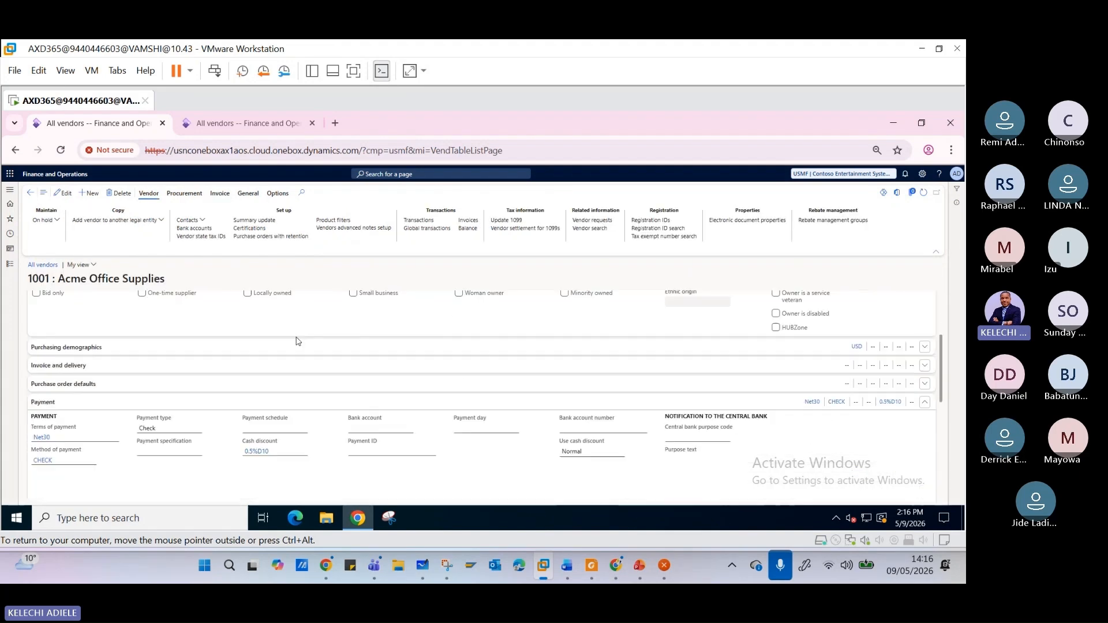
scroll(298, 340, down, 10)
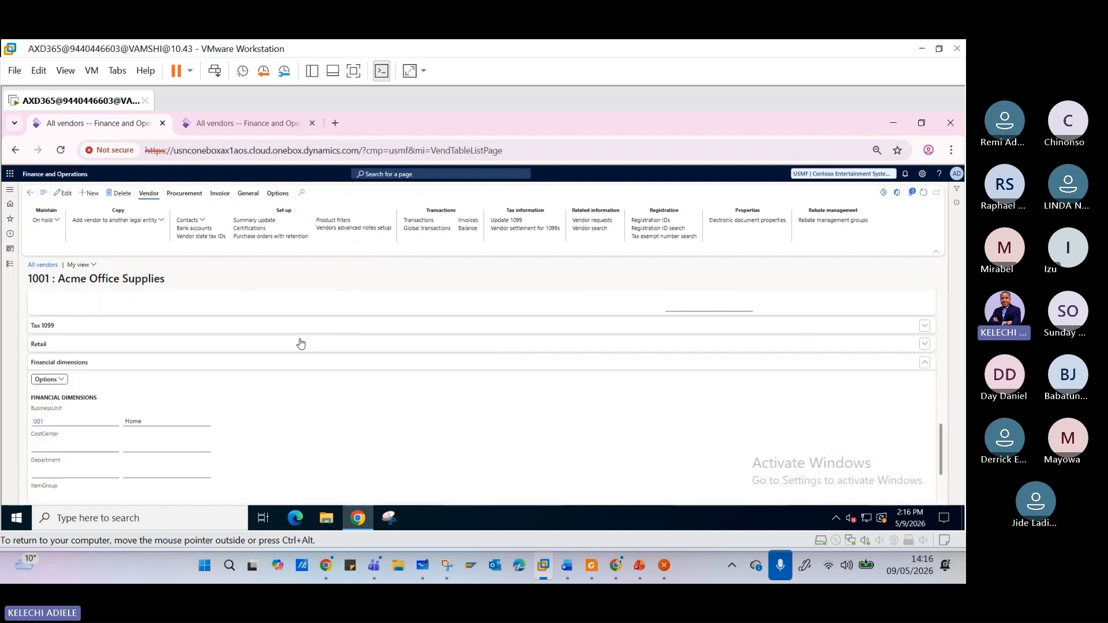
scroll(300, 344, up, 10)
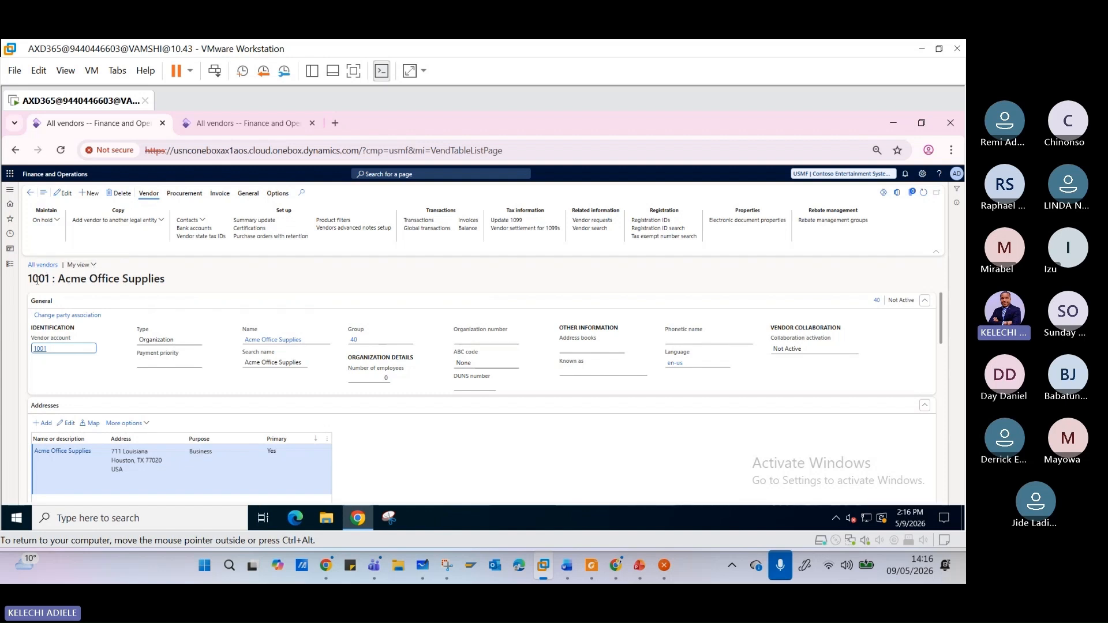
Step: Collapse the General, Addresses, Vendor profile, Payment and Financial dimensions sections of the Acme Office Supplies record
drag(57, 279, 165, 279)
click(924, 301)
click(925, 320)
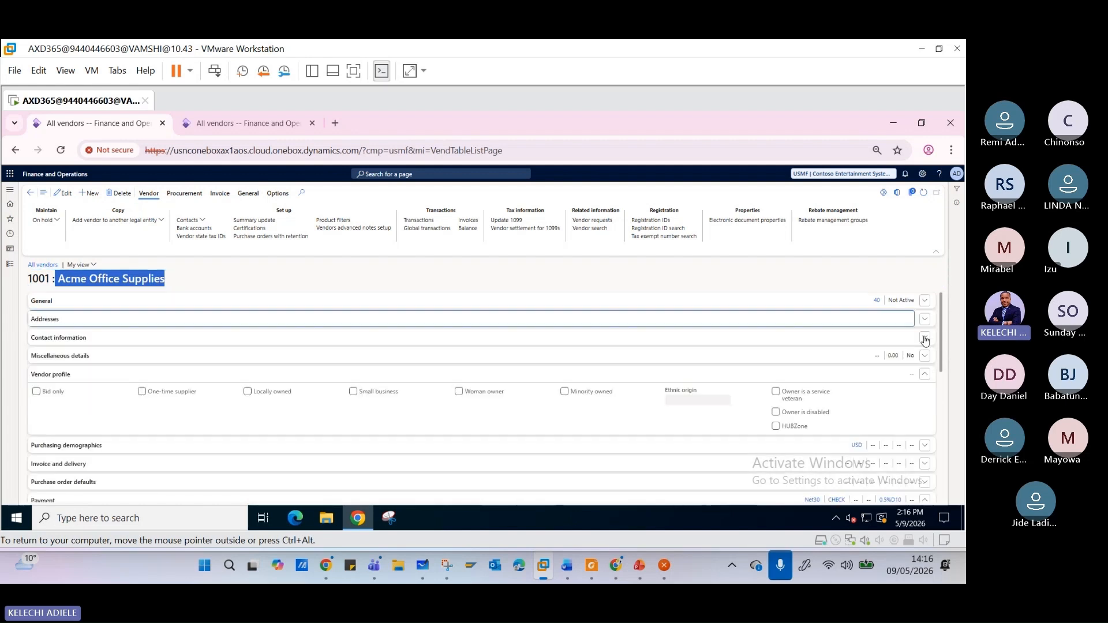
click(924, 374)
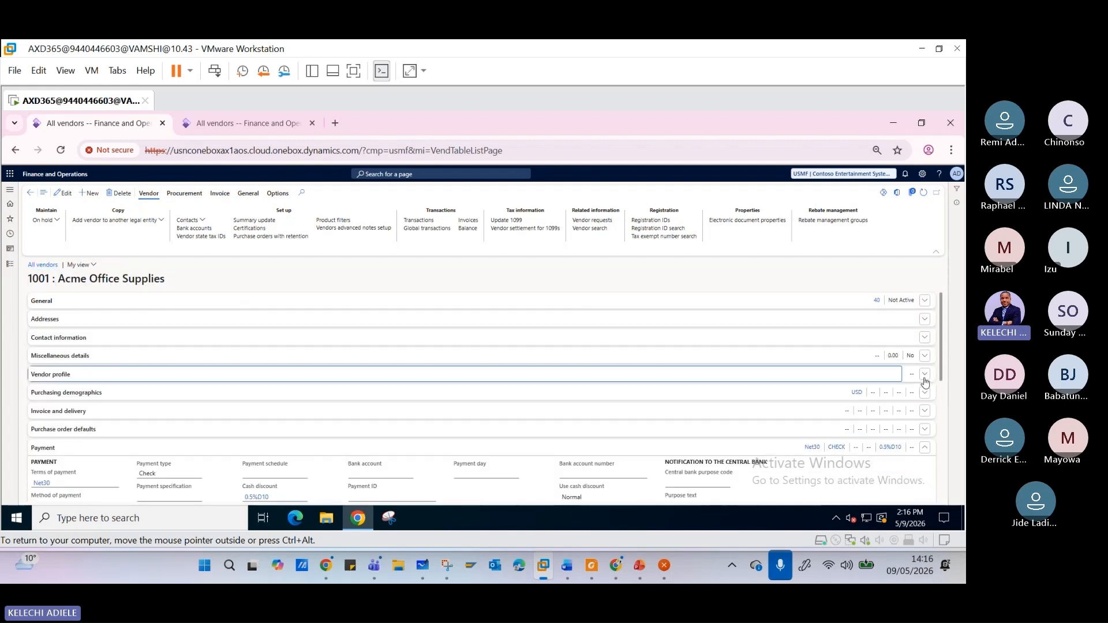
click(930, 395)
click(930, 396)
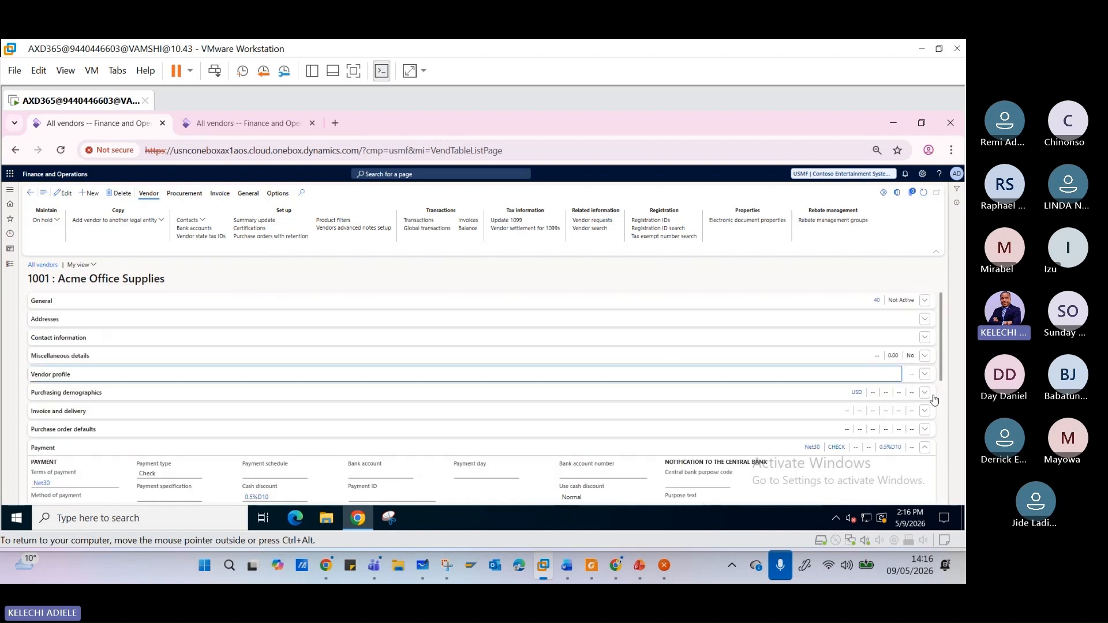
click(925, 449)
scroll(899, 442, down, 4)
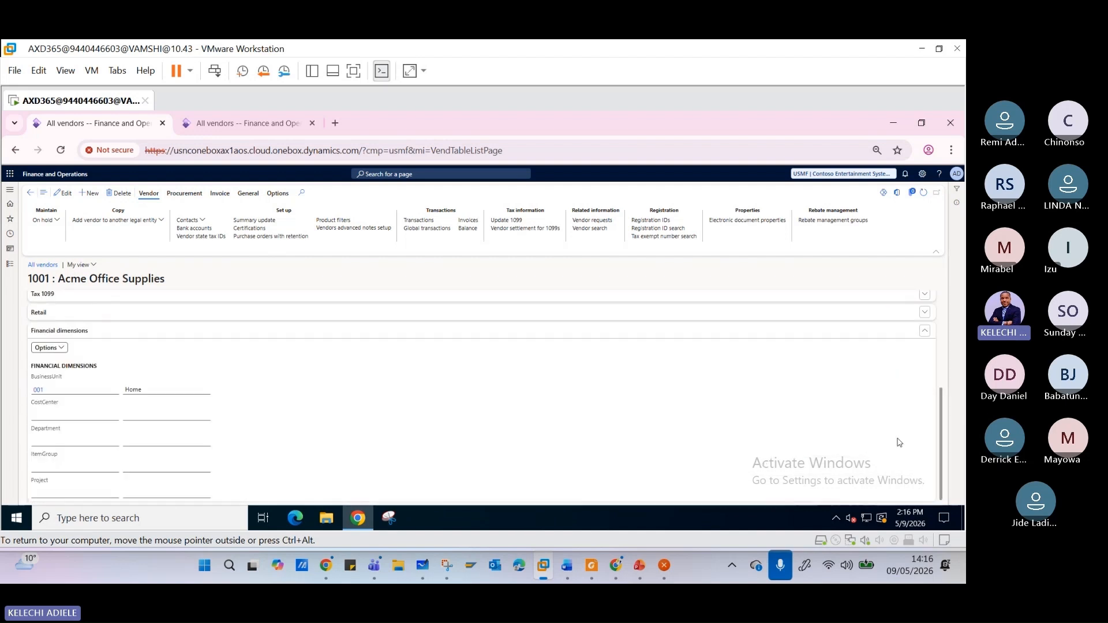
click(926, 331)
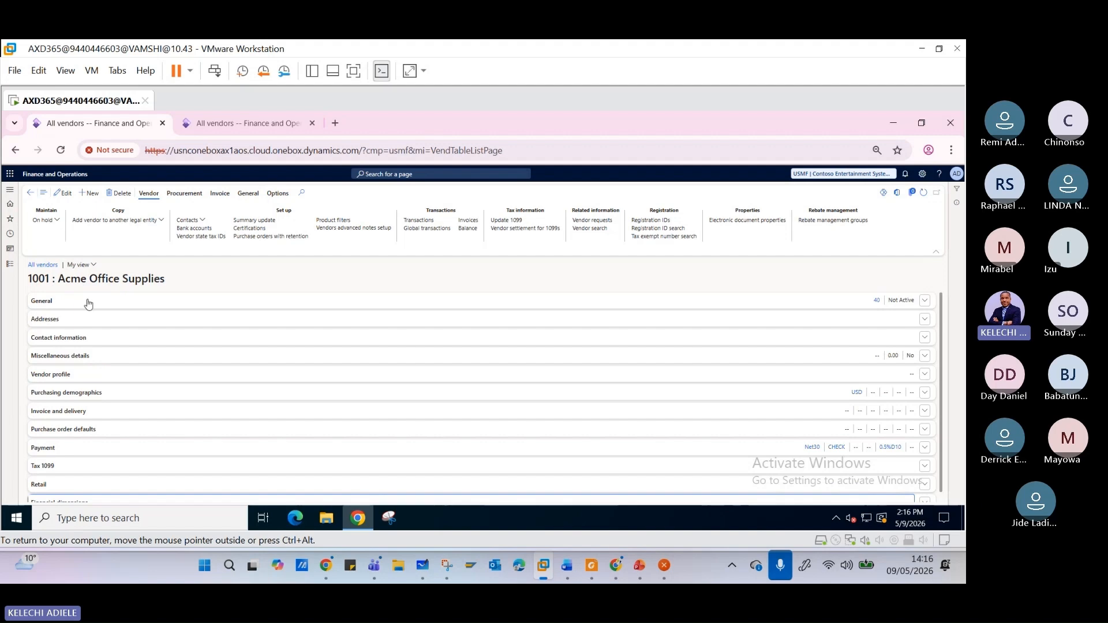
Step: Expand the General section of the Acme Office Supplies record and make its fields editable
click(927, 303)
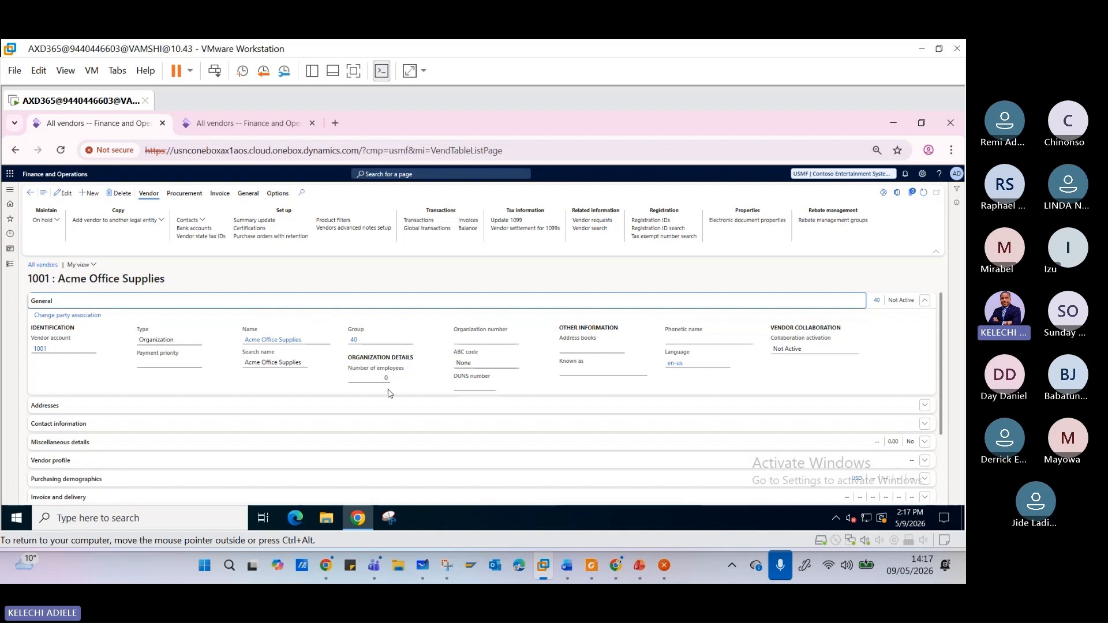
click(326, 344)
scroll(326, 344, down, 2)
scroll(317, 348, up, 2)
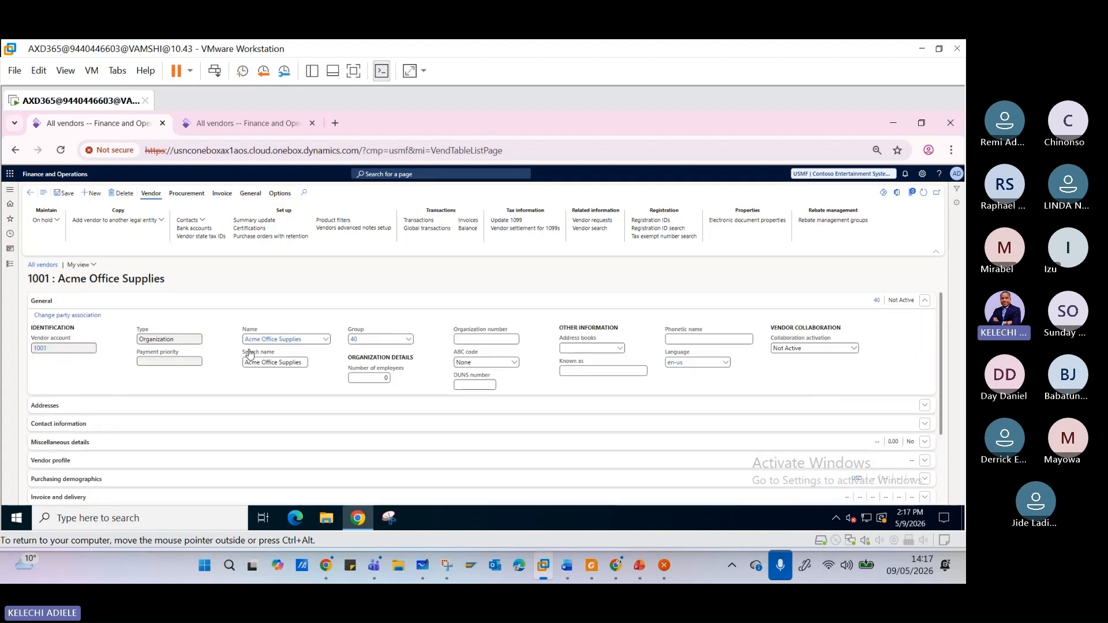
Step: Check the lookup of the vendor's Name field and open the details of the linked party record
click(325, 341)
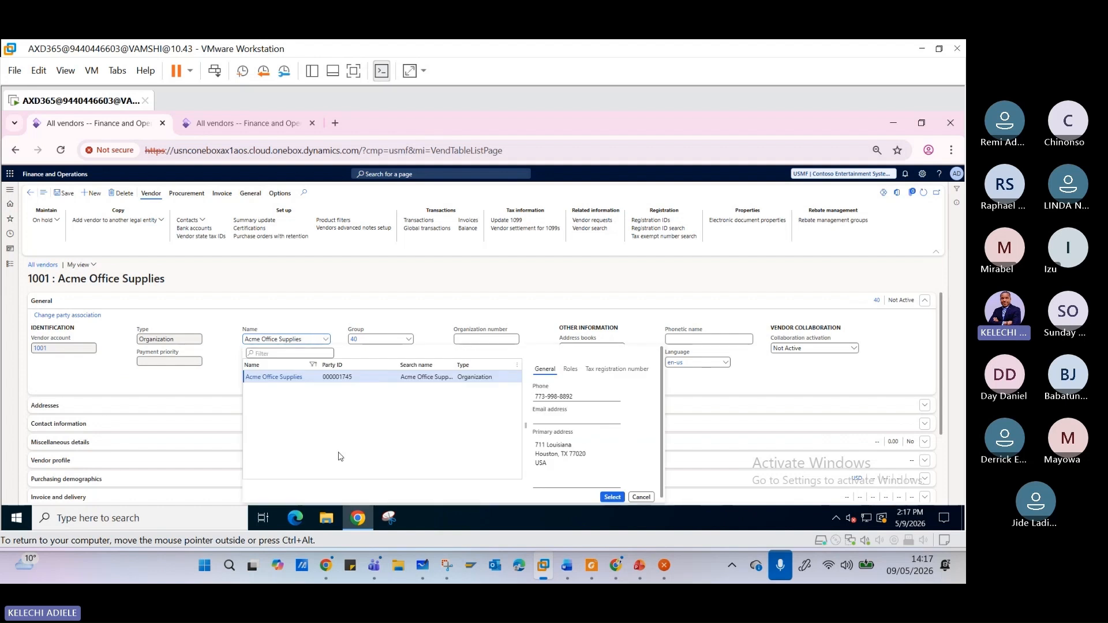
right_click(312, 339)
right_click(295, 348)
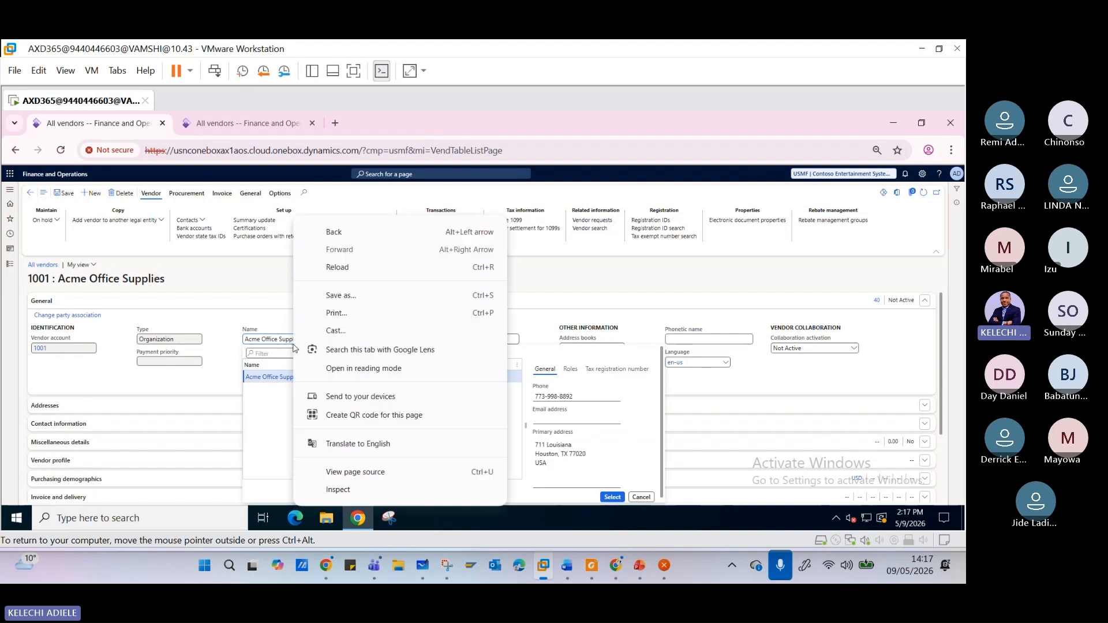
click(295, 346)
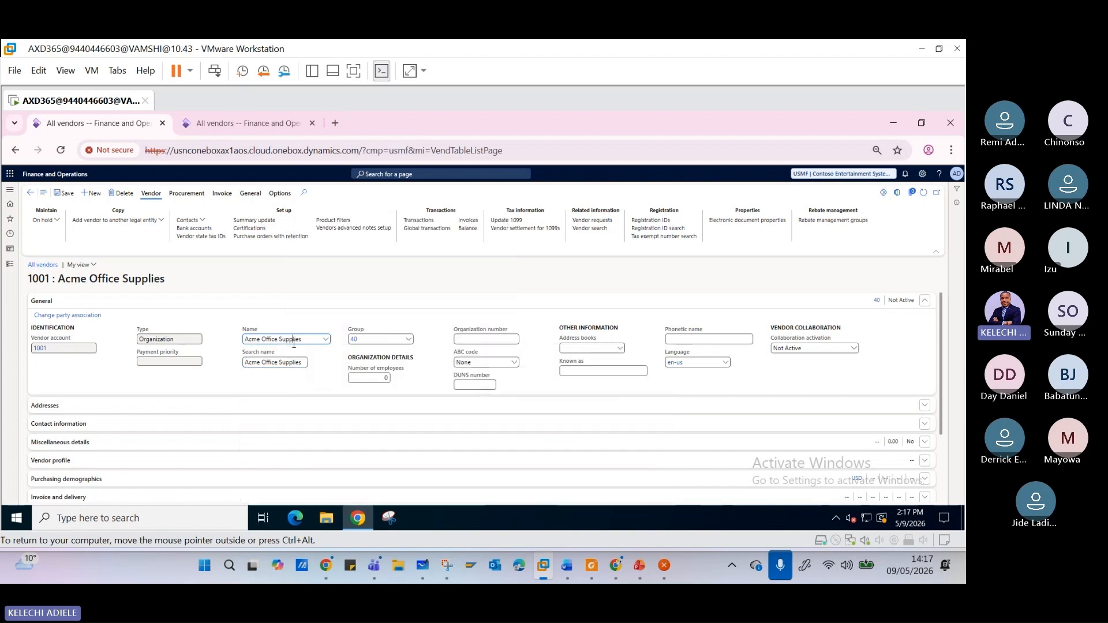
right_click(330, 344)
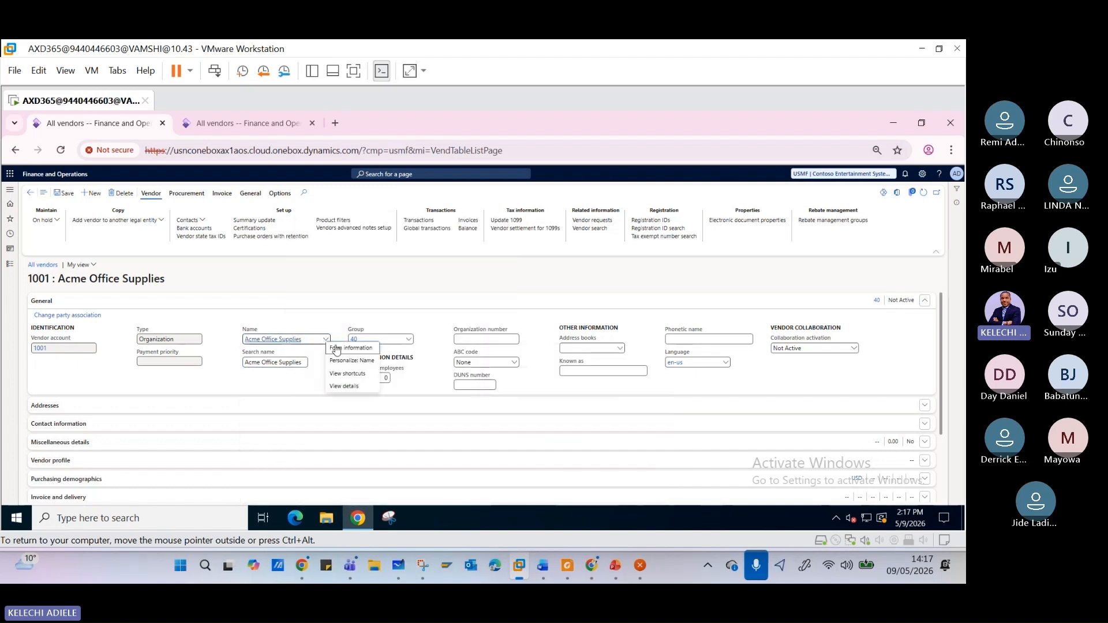
click(350, 388)
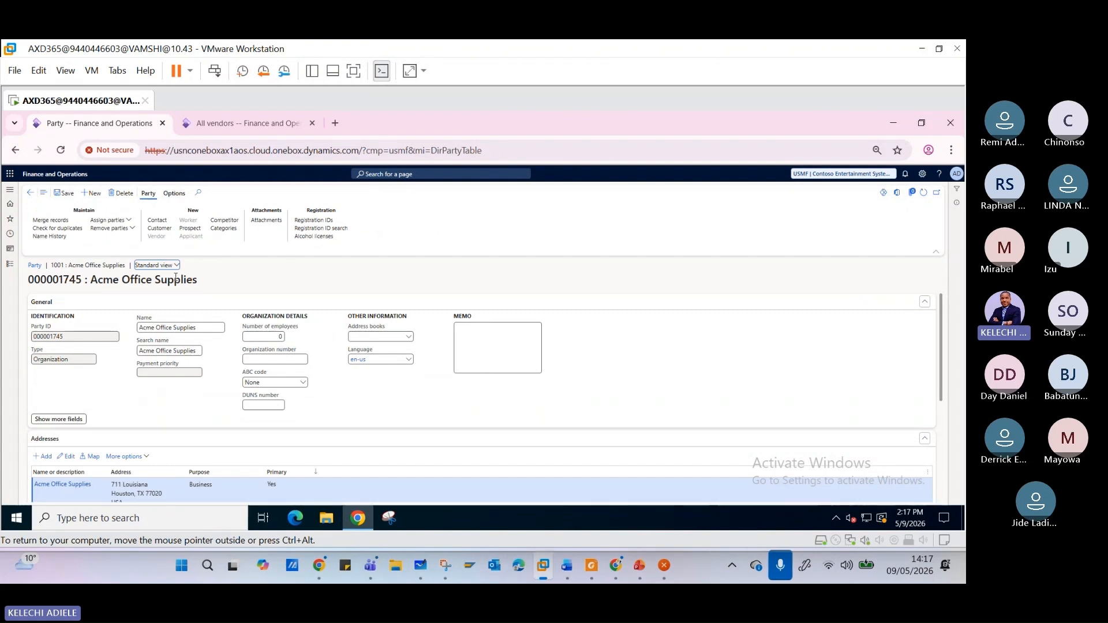
Step: Review the general and address details of the Acme Office Supplies party, and return to the vendor record
scroll(156, 403, down, 1)
scroll(157, 406, up, 1)
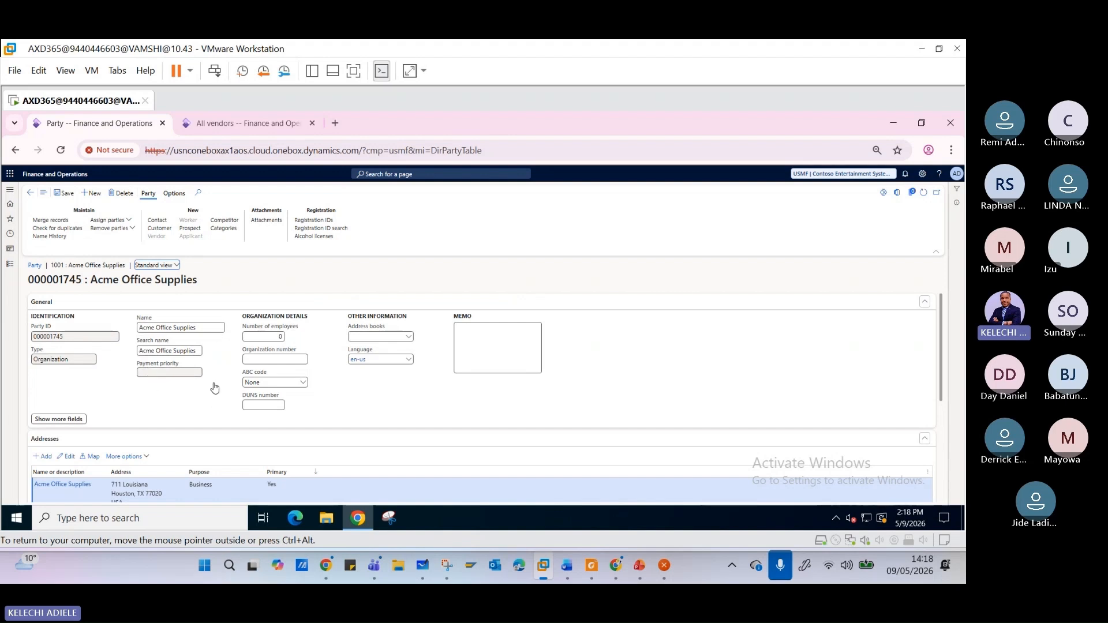
scroll(133, 376, down, 2)
scroll(209, 375, up, 2)
click(30, 193)
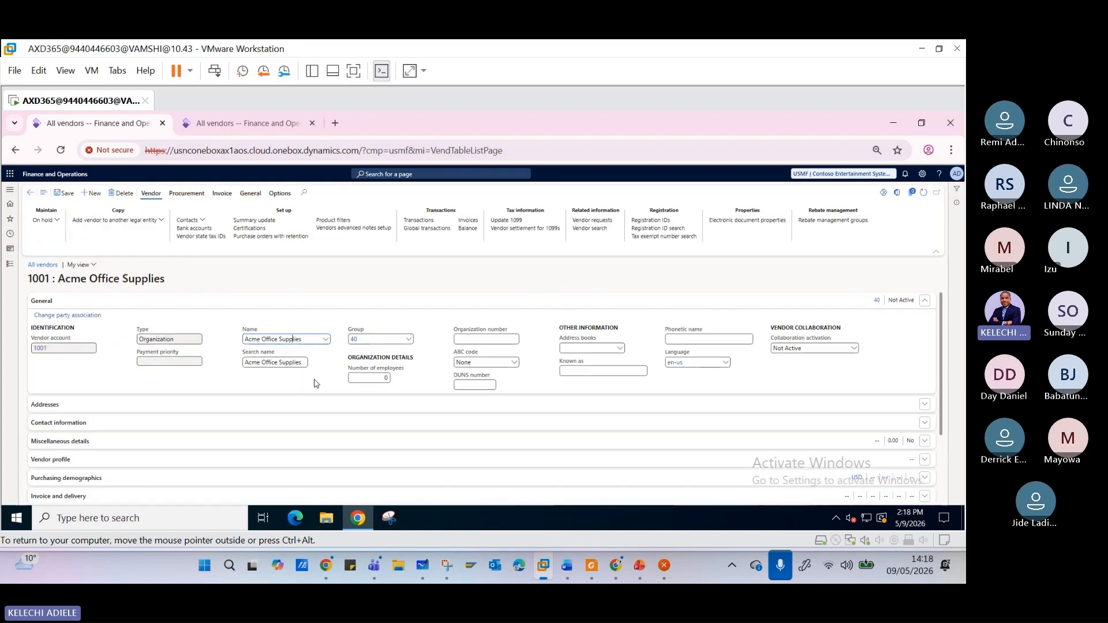
Step: Dismiss the options of the vendor's Name field and collapse the General section
right_click(325, 341)
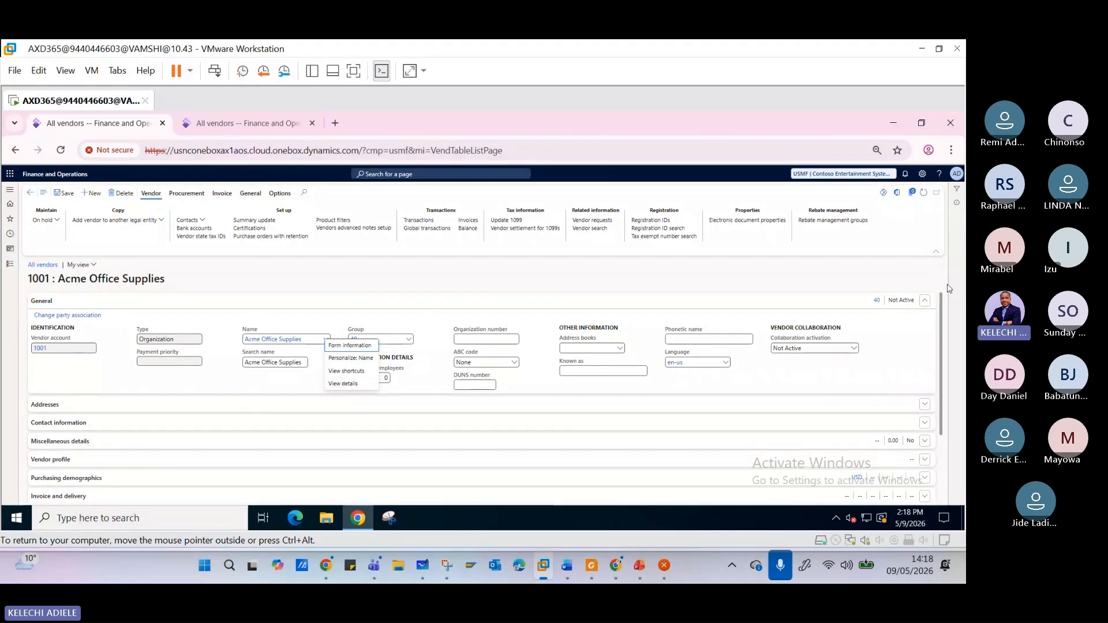
click(926, 306)
click(925, 305)
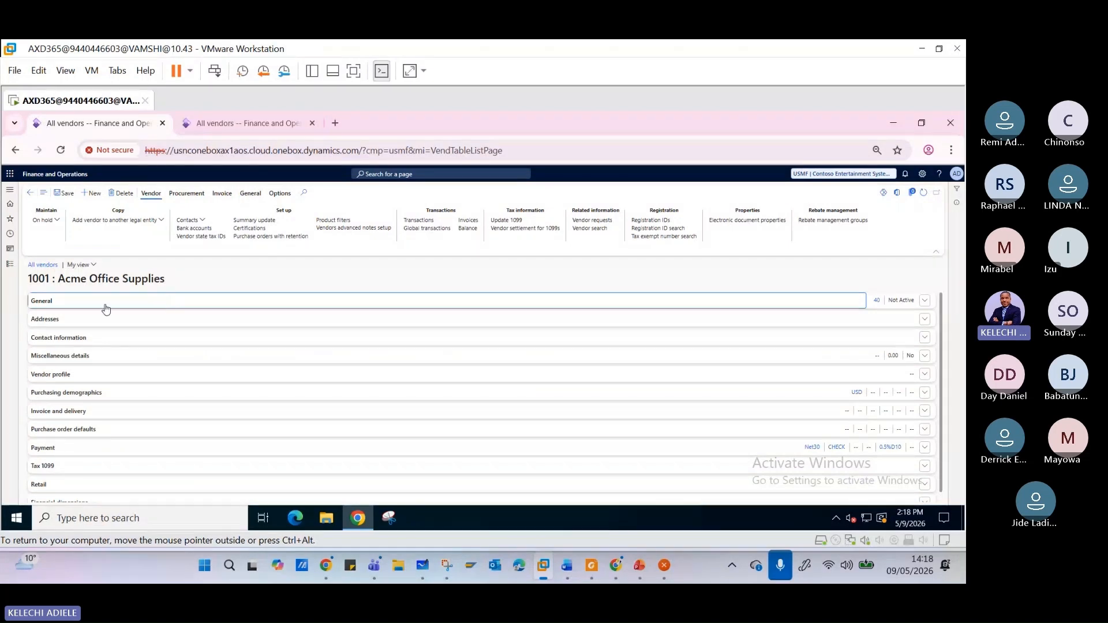
Step: Return to the vendor list, check the Vendor account filter operators, and sort the list by Vendor account A to Z
click(35, 193)
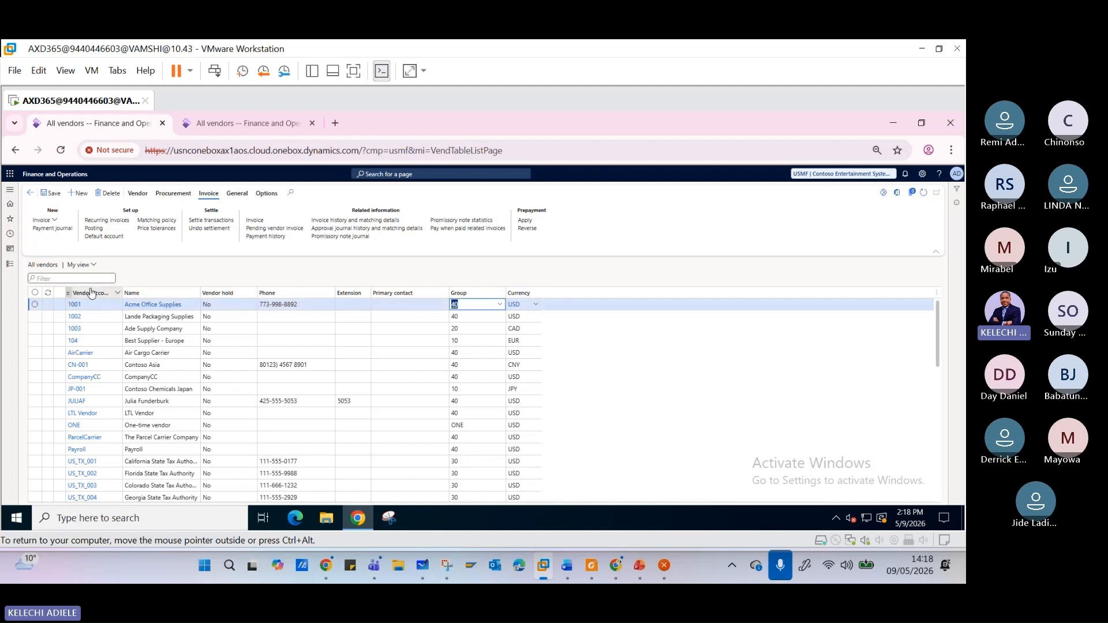
click(117, 296)
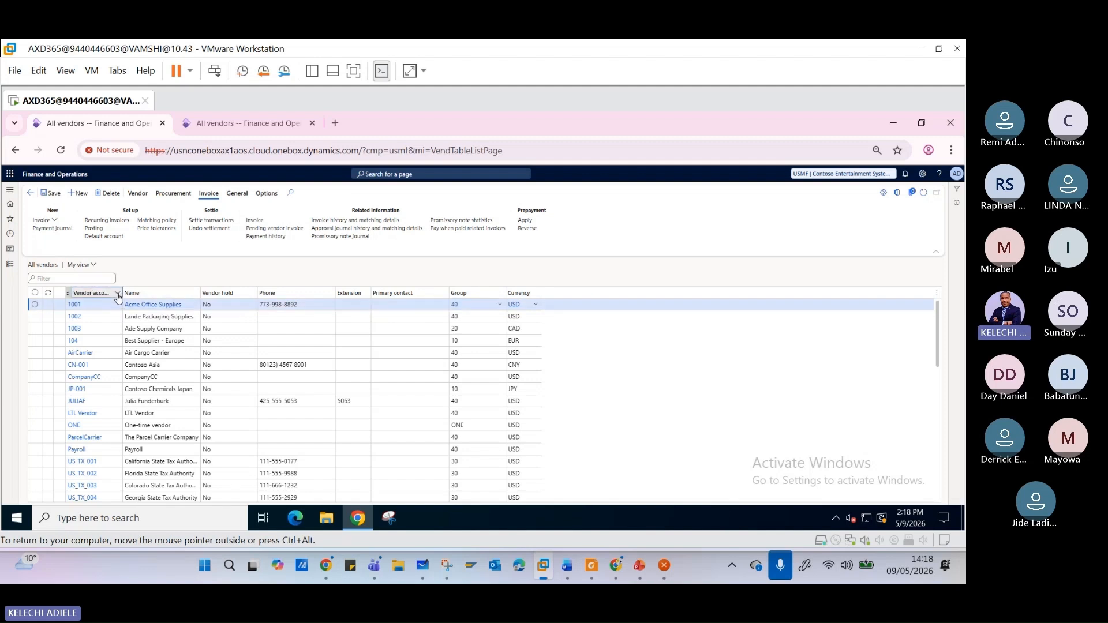
click(119, 294)
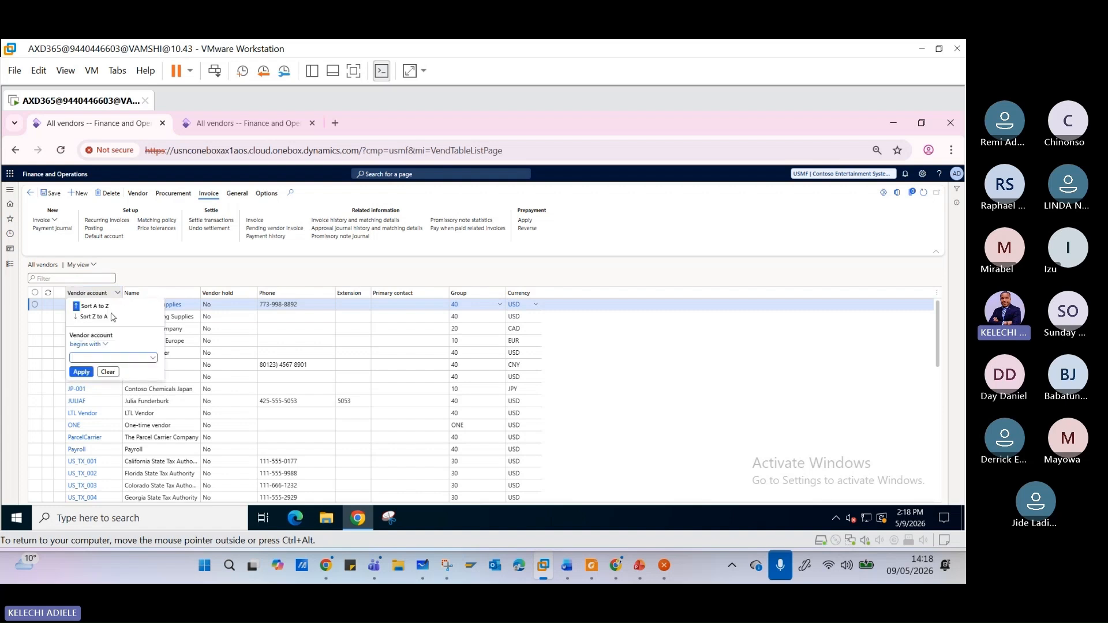
click(102, 345)
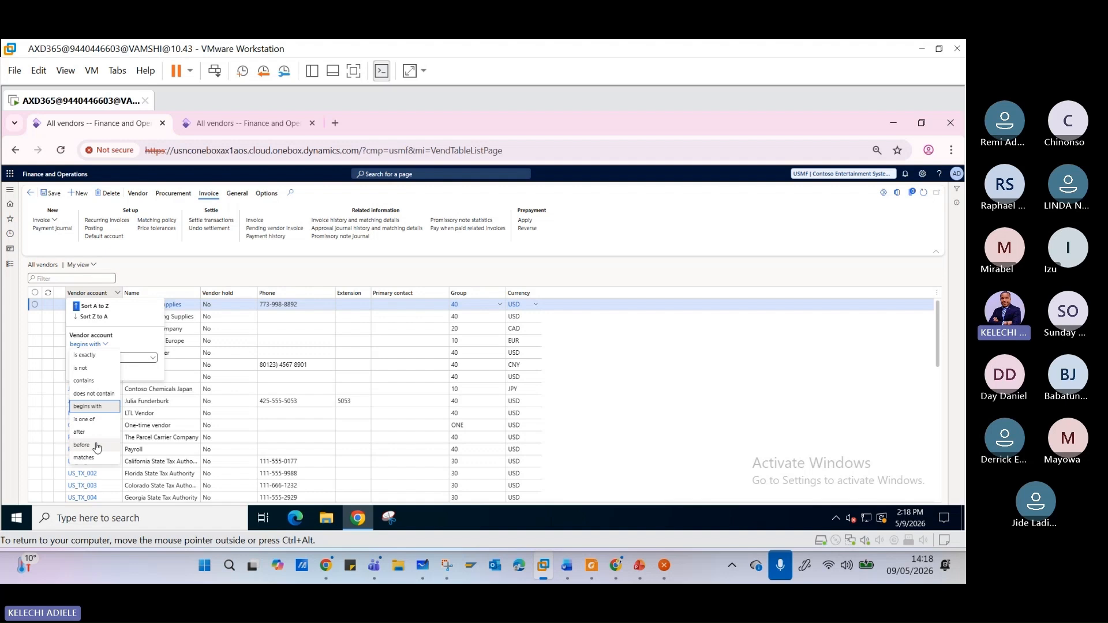
click(102, 406)
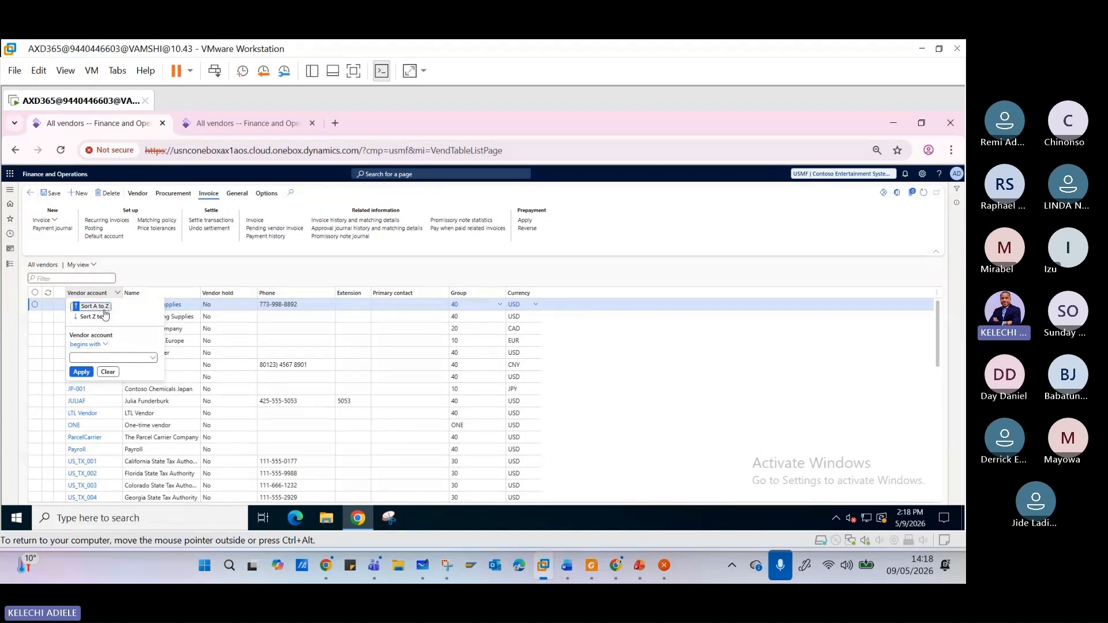
click(103, 309)
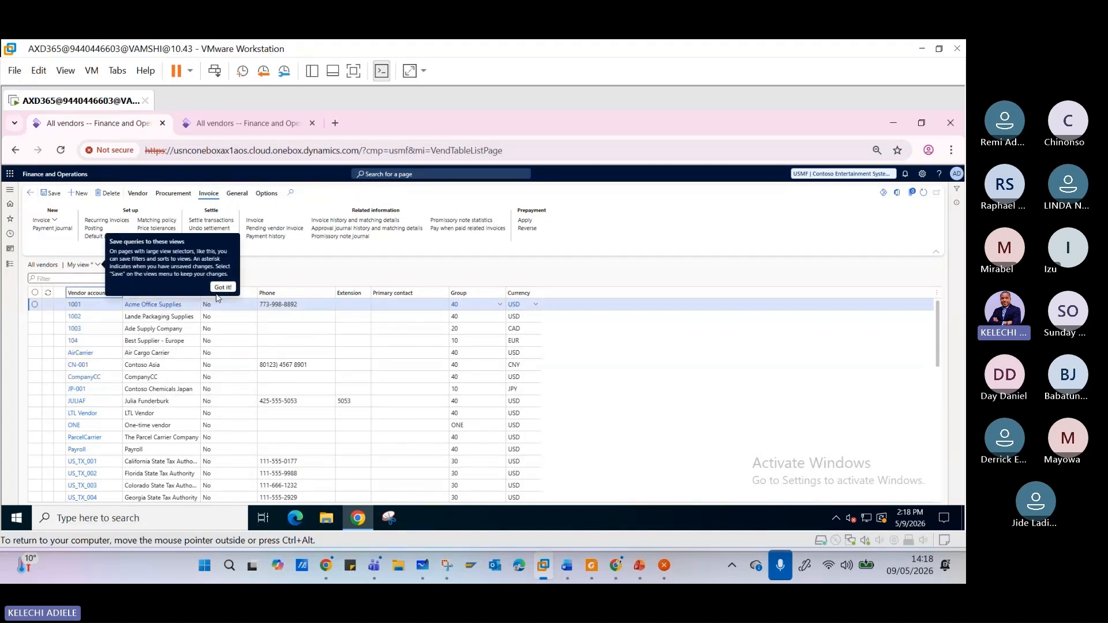
click(222, 287)
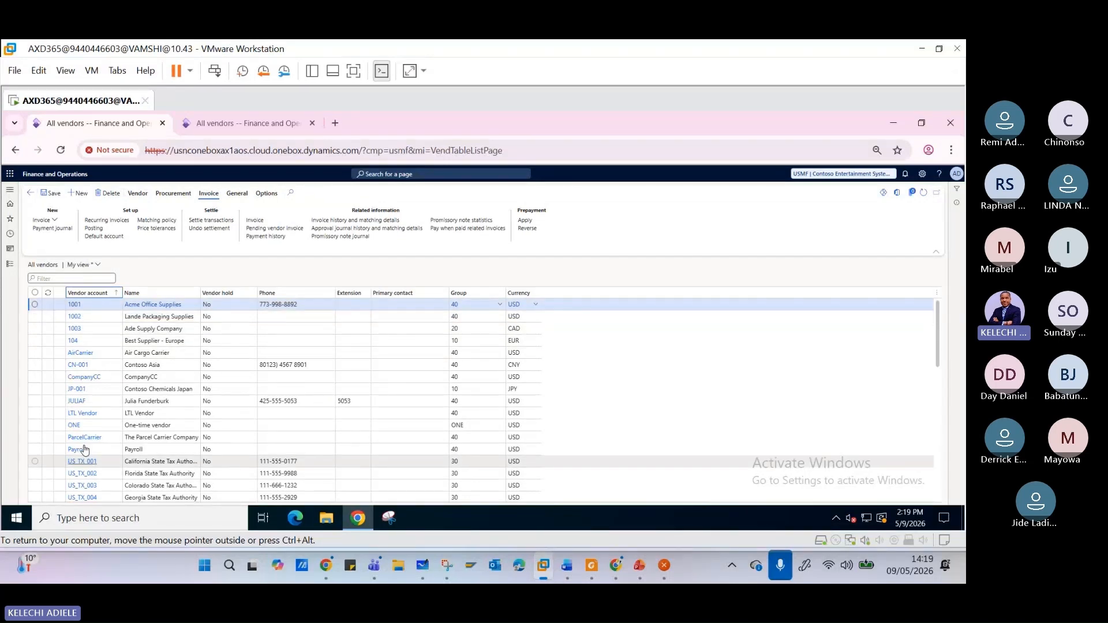
Step: Sort the vendor list by Name A to Z and filter it to names that contain "z"
click(173, 297)
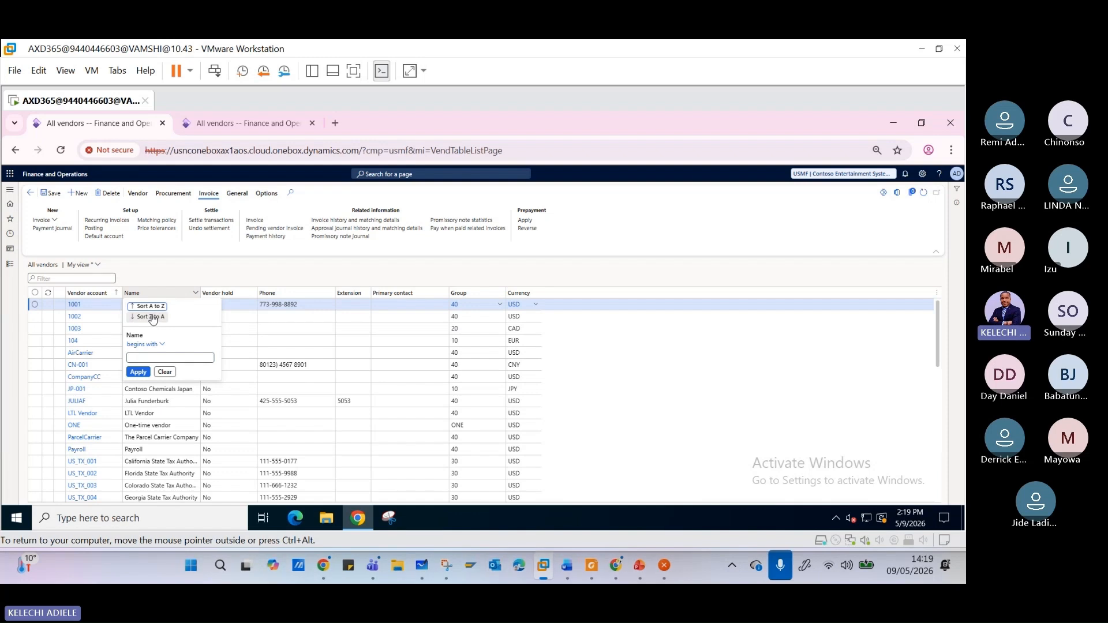
click(155, 308)
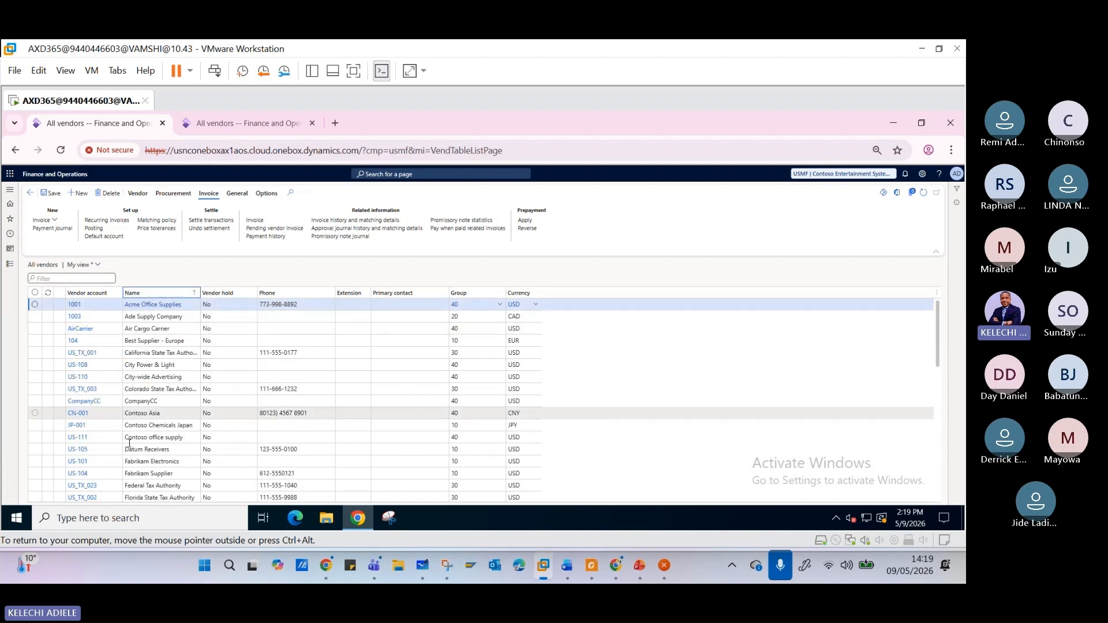
click(196, 295)
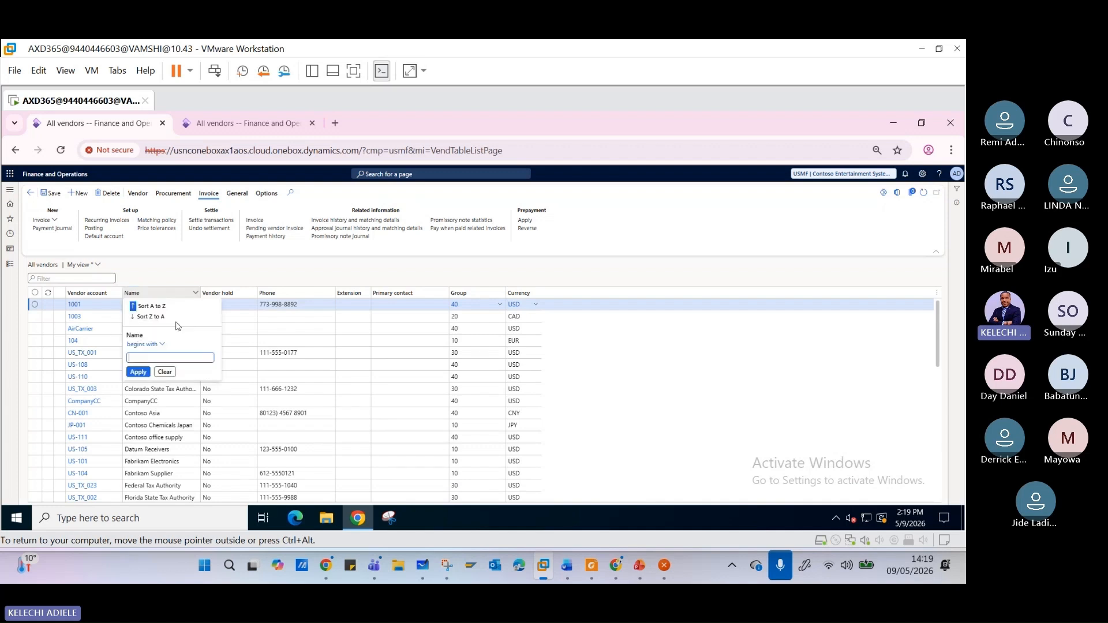
click(151, 345)
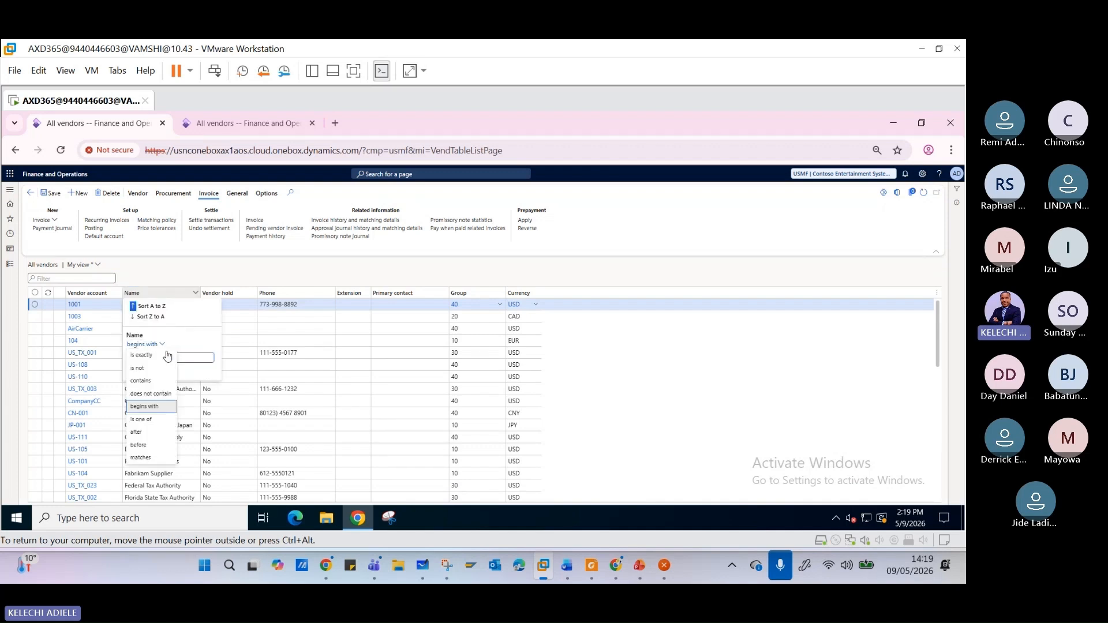
click(141, 381)
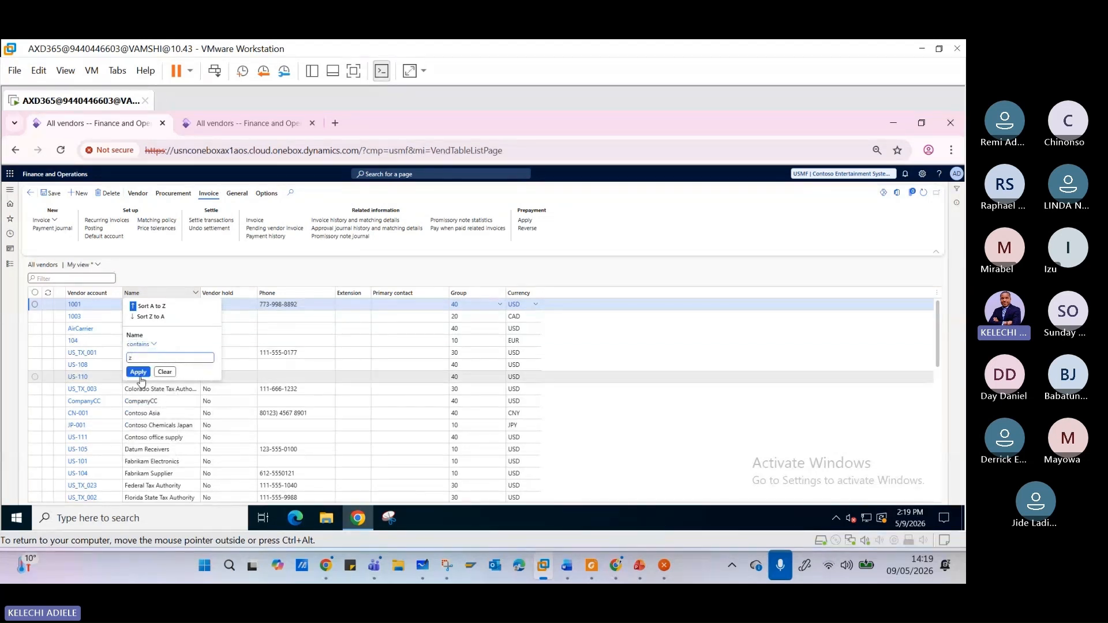
key(Return)
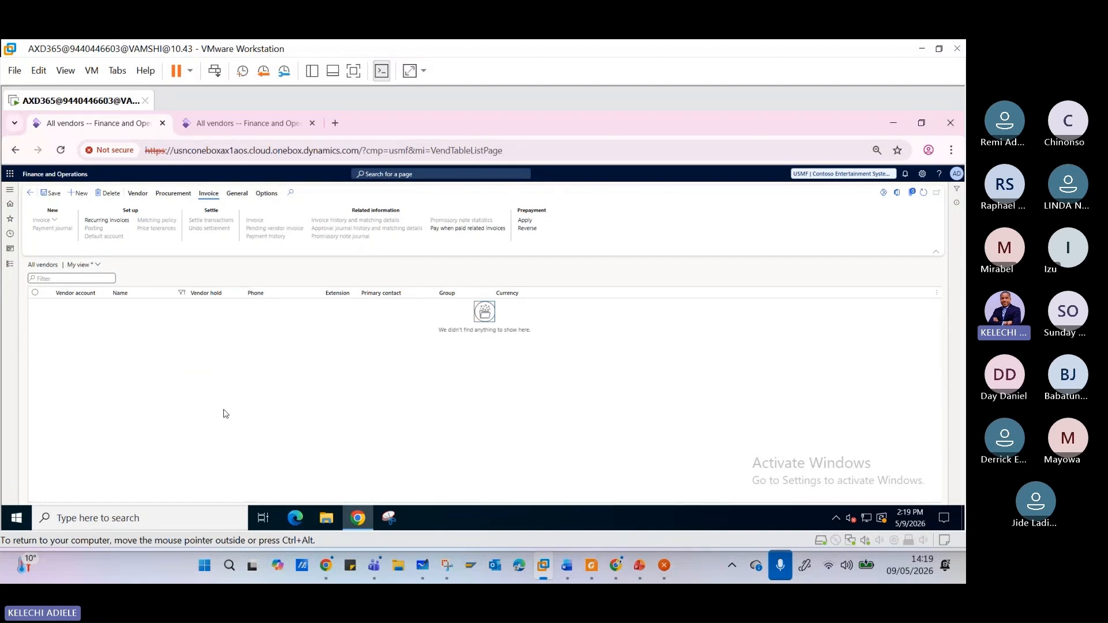
Step: Change the Name column filter to names that contain "g"
click(151, 296)
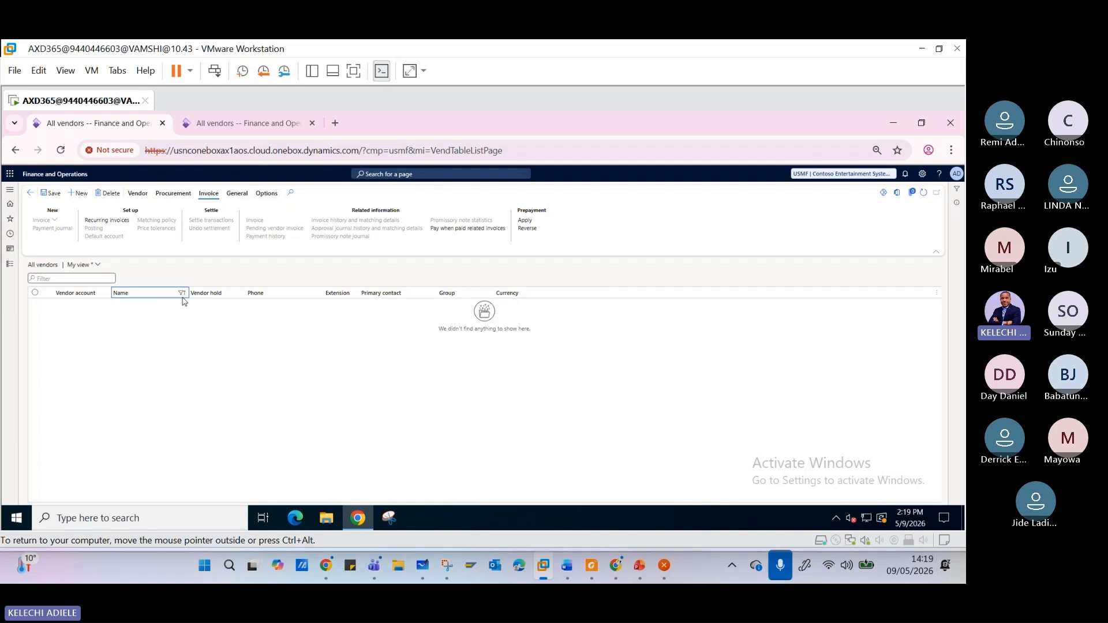
click(182, 296)
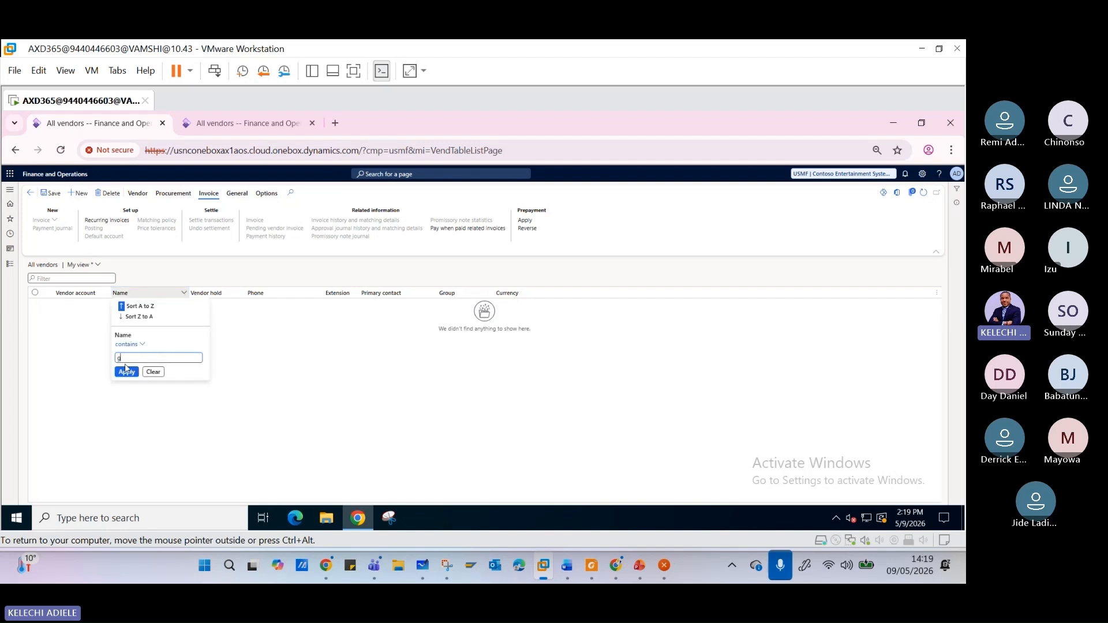
click(126, 372)
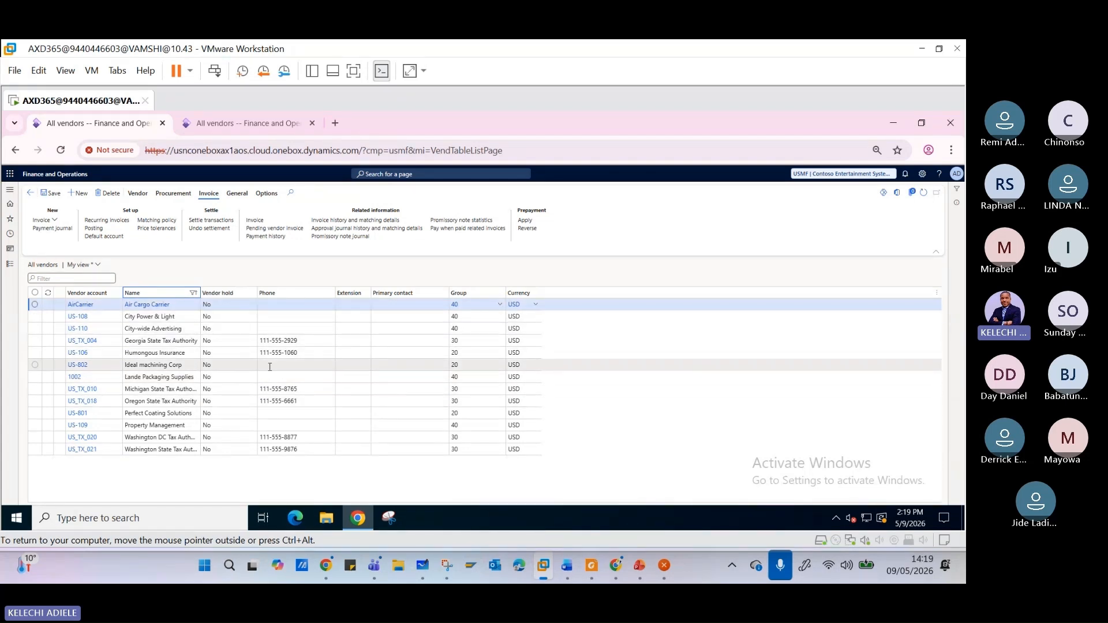
Step: Narrow the vendor list with a quick filter for "air" on Vendor account
click(55, 277)
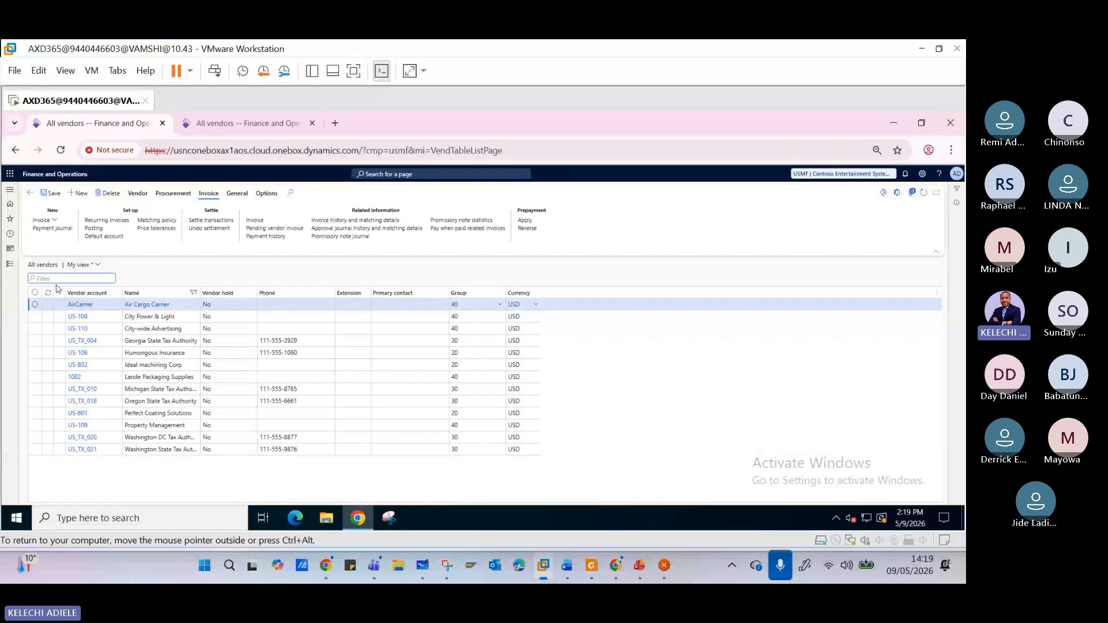
text(air)
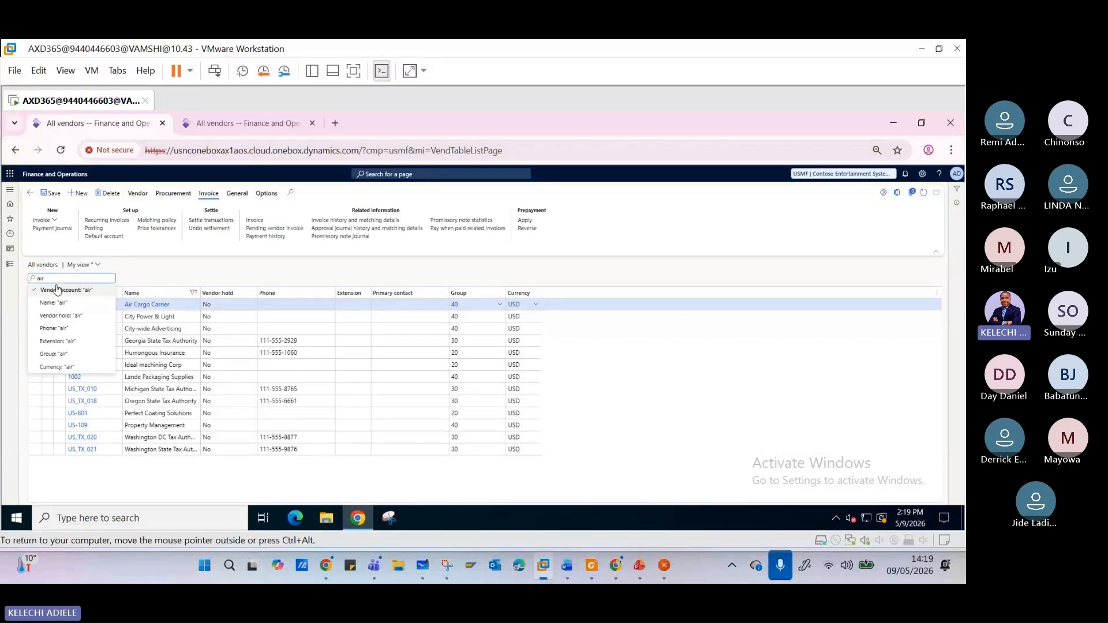
click(58, 290)
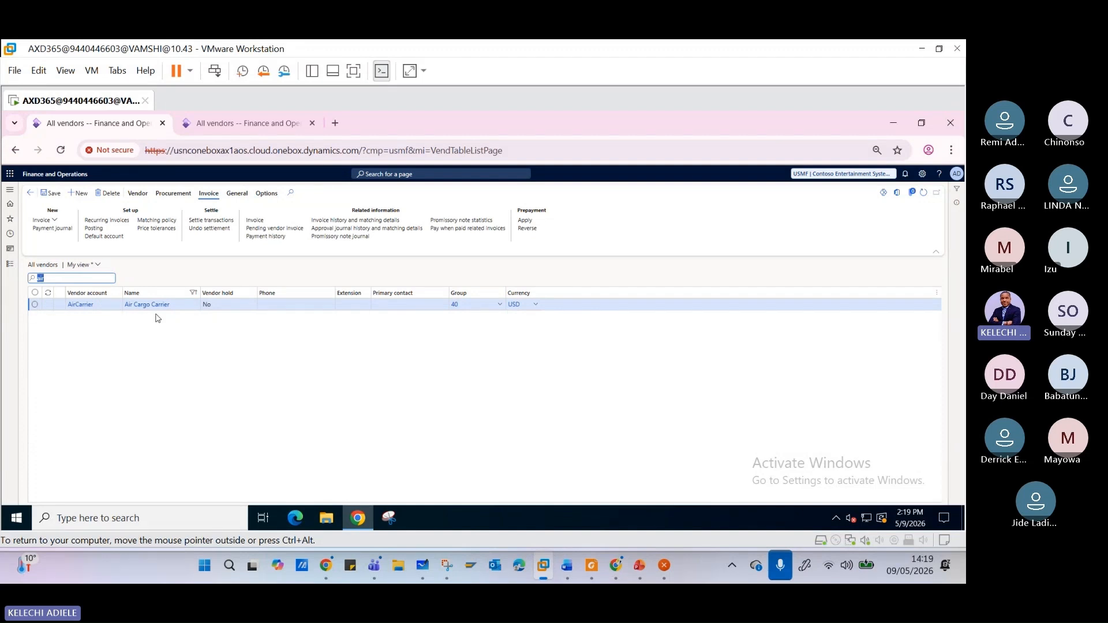
Step: Try the wildcard text "*air*" in the vendor list's quick filter without applying it, and clear the text
click(50, 278)
click(39, 279)
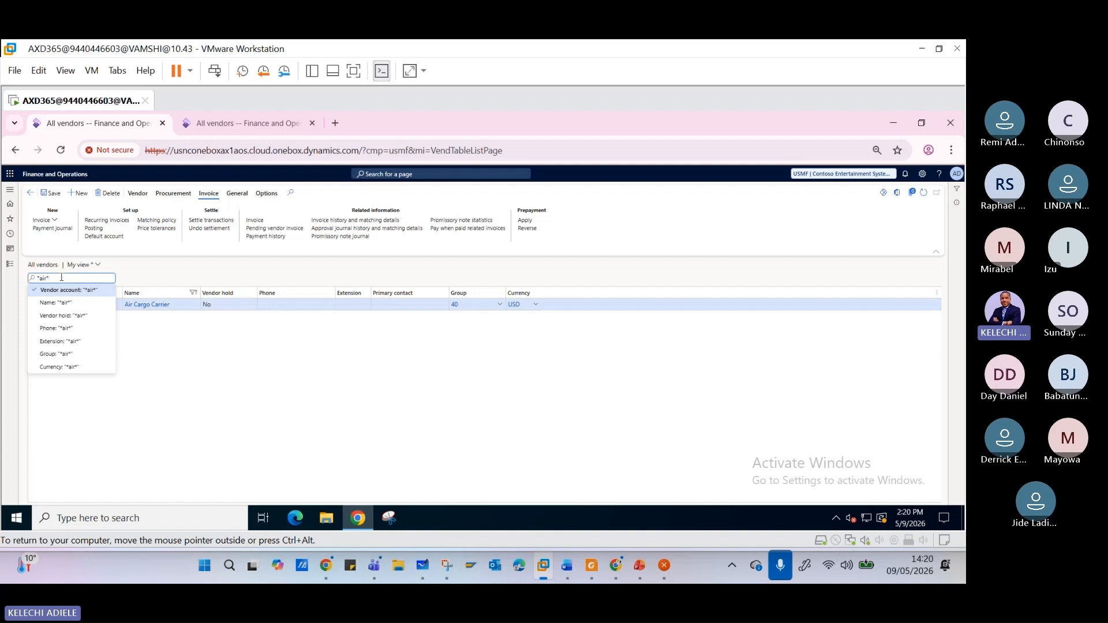
key(BackSpace)
key(BackSpace)
key(BackSpace)
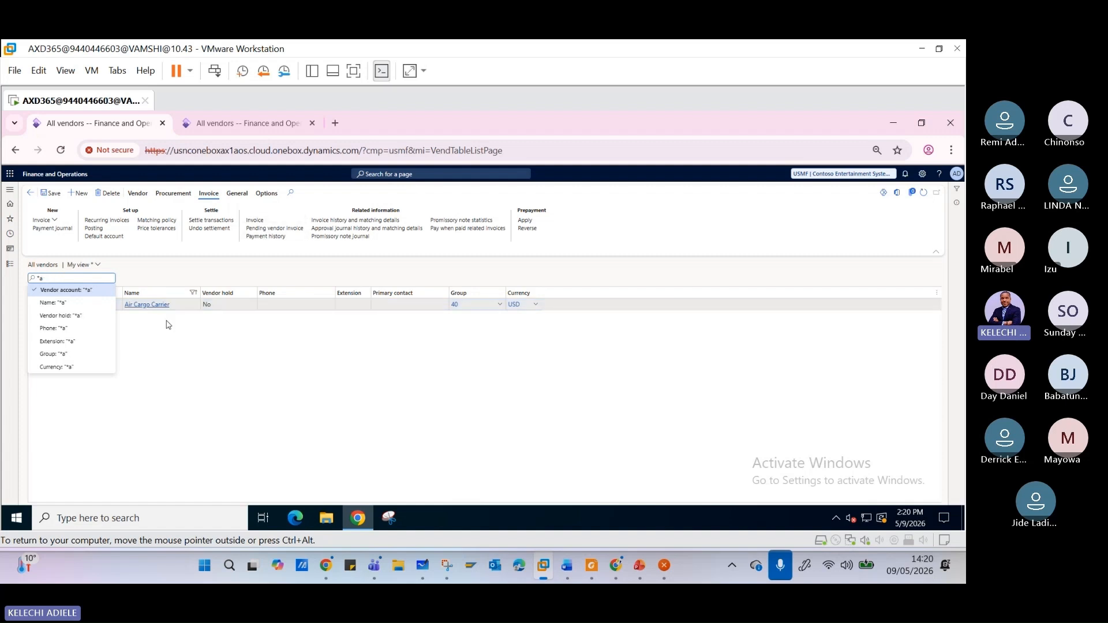
key(BackSpace)
key(BackSpace)
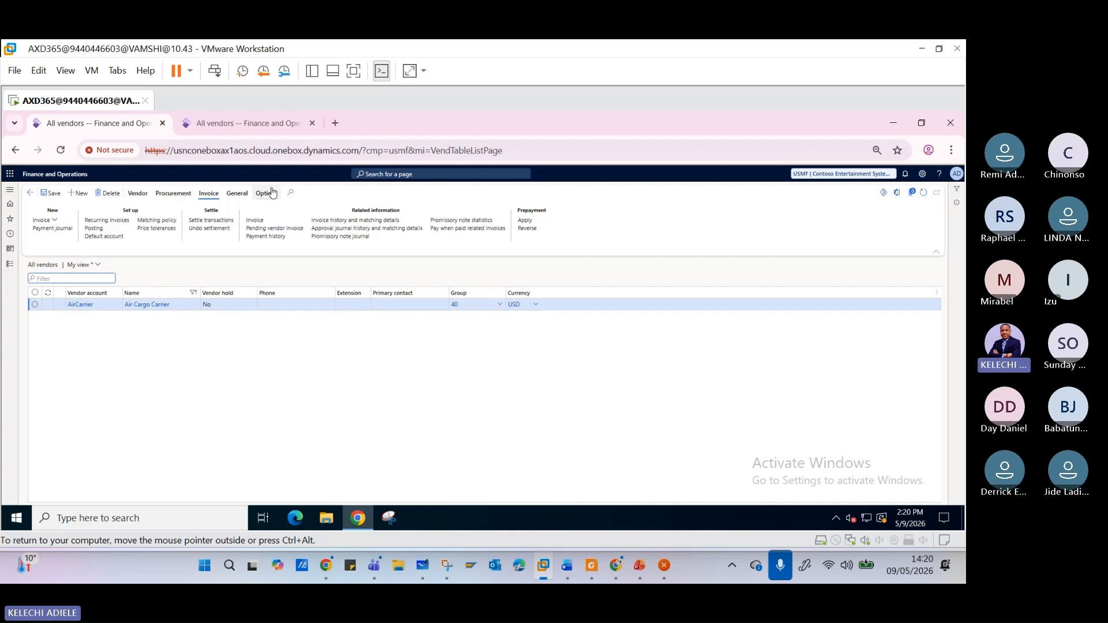
Step: Open the Air Cargo Carrier vendor record, look over its sections, and go back through the vendor list to the dashboard
click(376, 173)
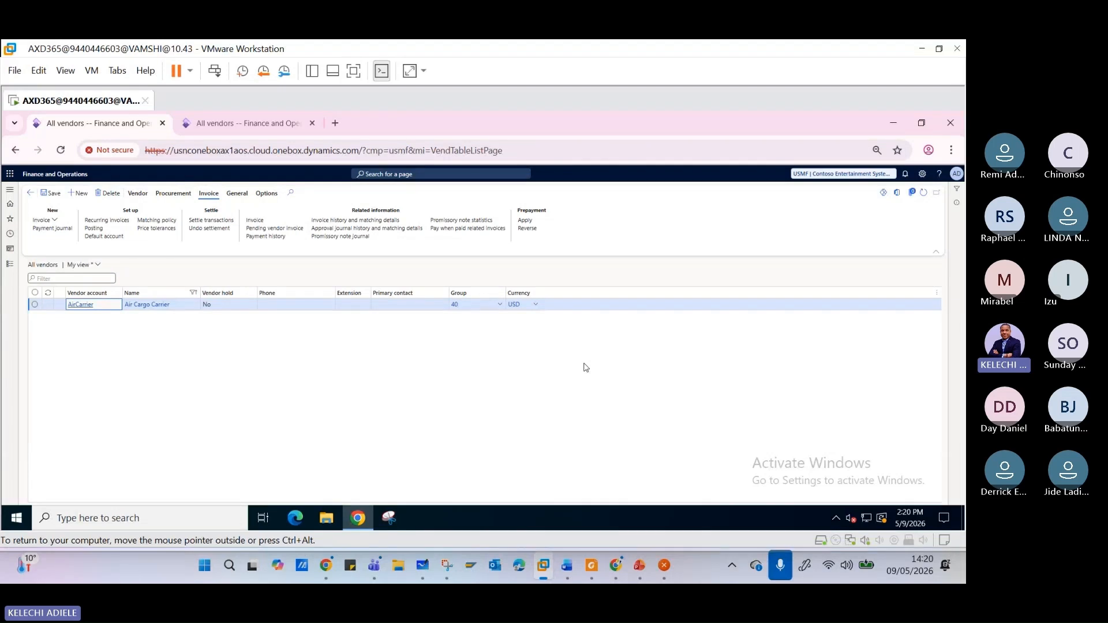
double_click(138, 306)
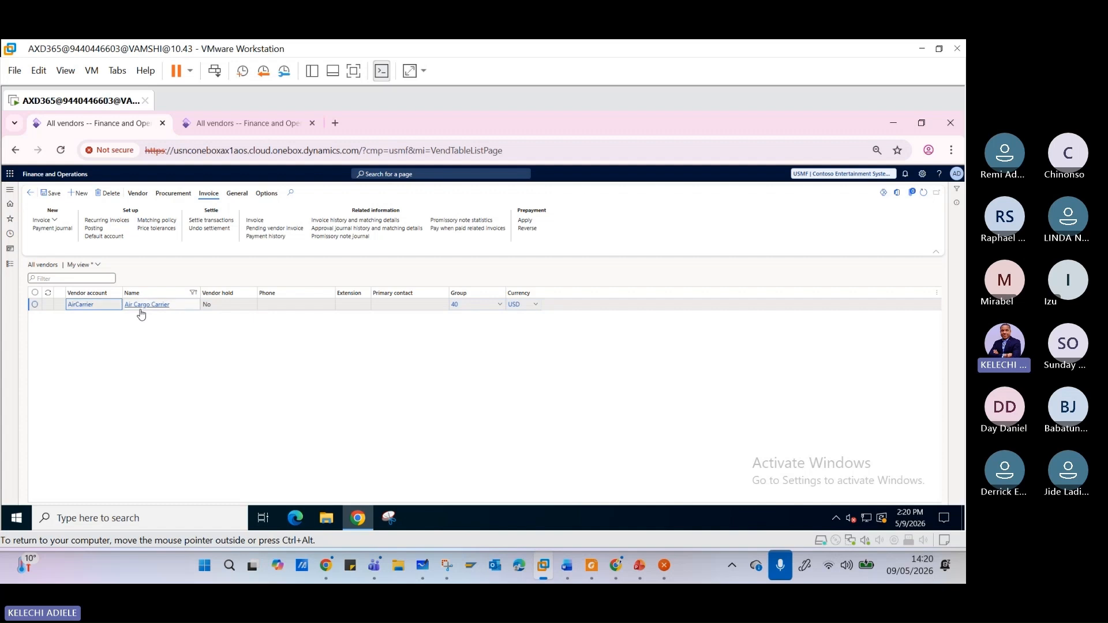
scroll(773, 404, down, 1)
scroll(776, 405, up, 1)
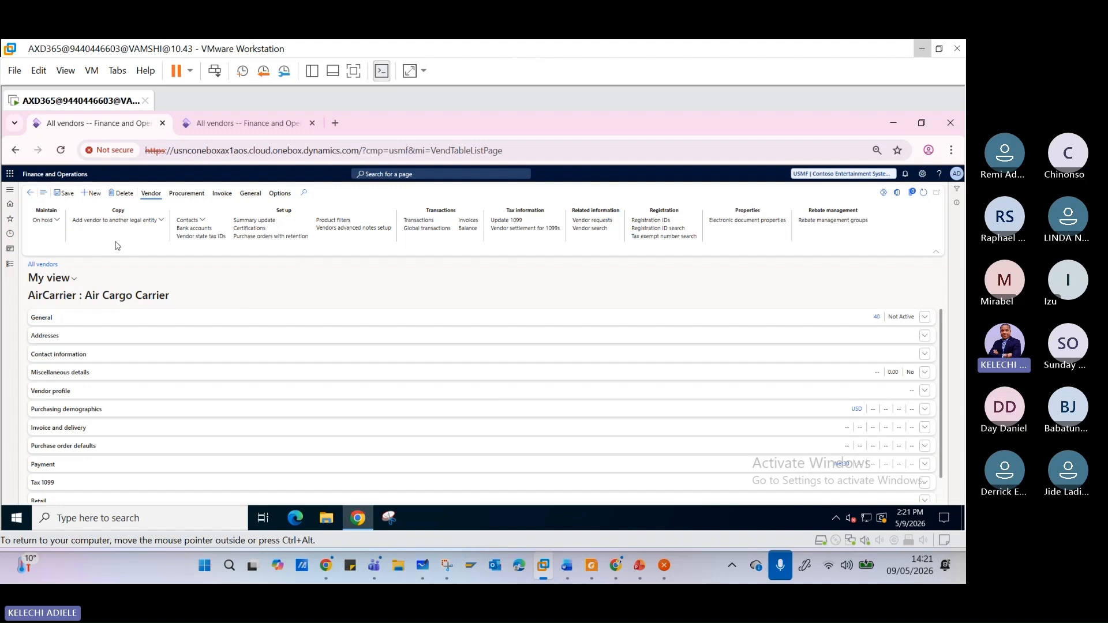
click(30, 193)
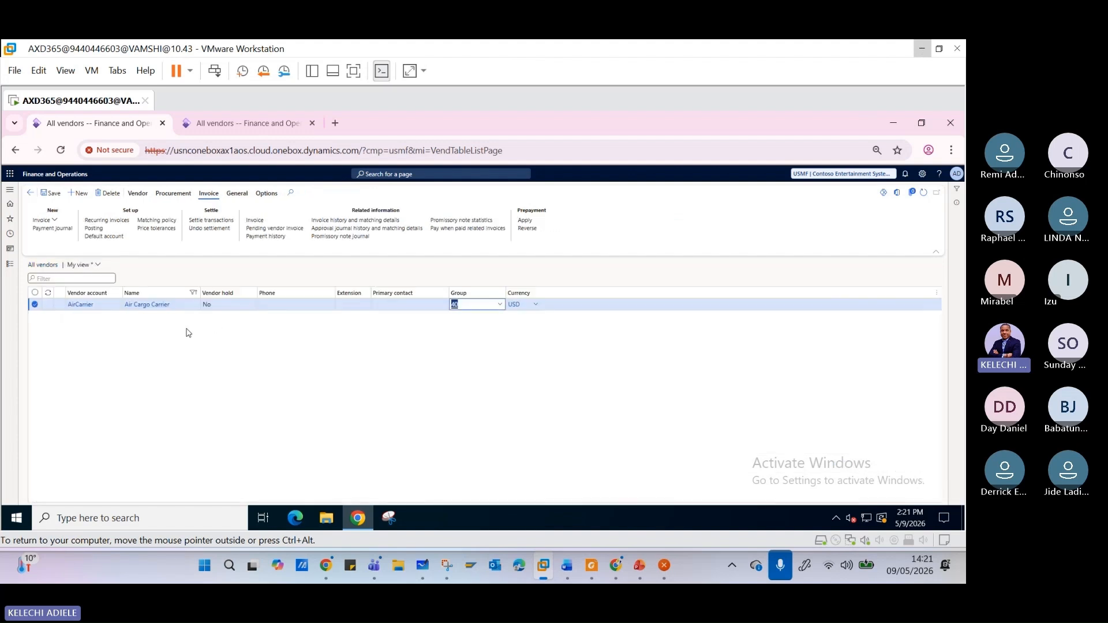
click(30, 193)
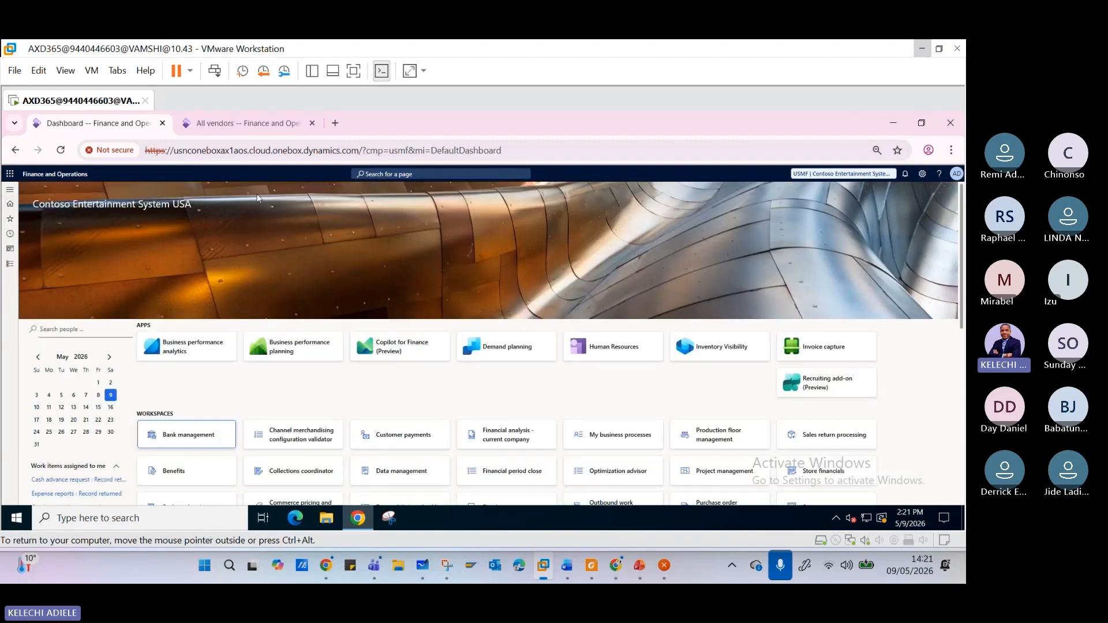
Step: Switch to the Microsoft Dynamics deck in PowerPoint and start the slide show from slide 196, "Core Finance Module Configurations"
click(924, 52)
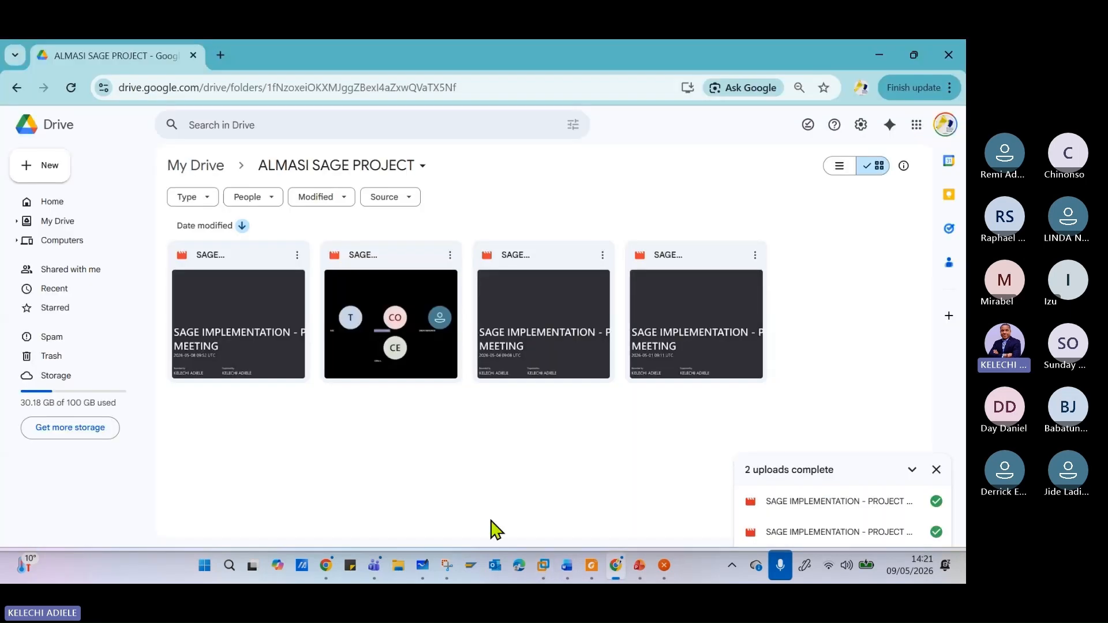
click(639, 574)
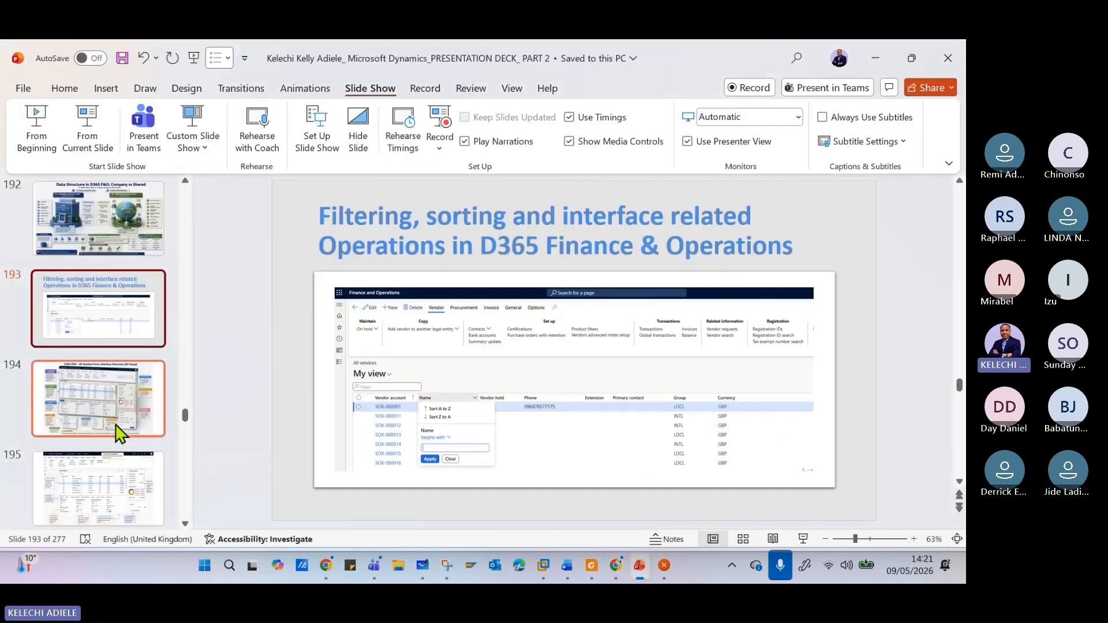
click(116, 430)
click(123, 487)
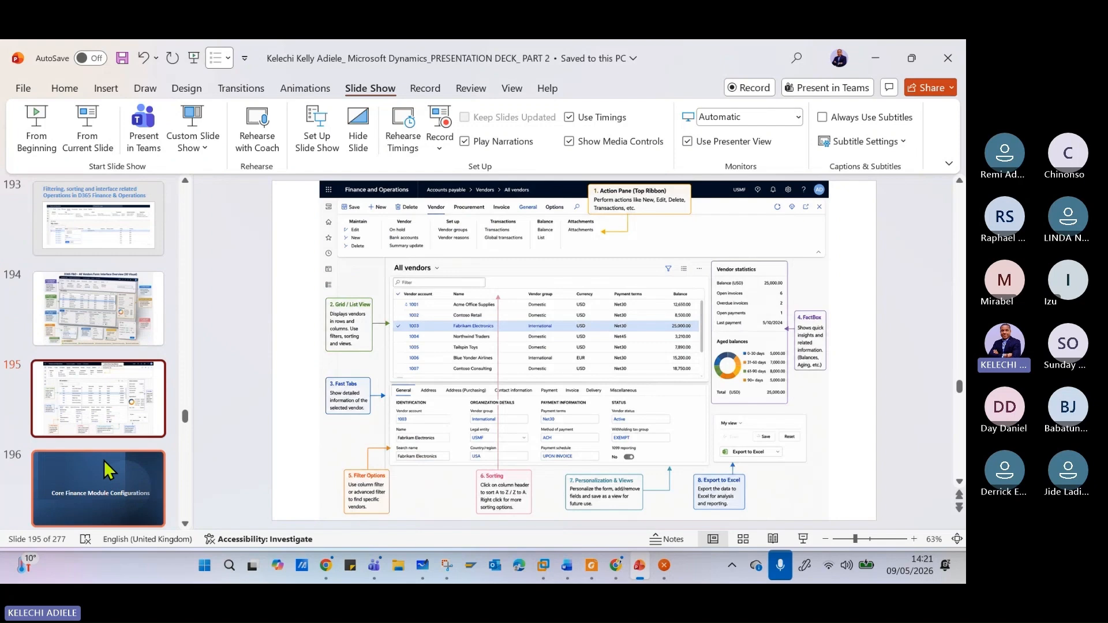
click(112, 514)
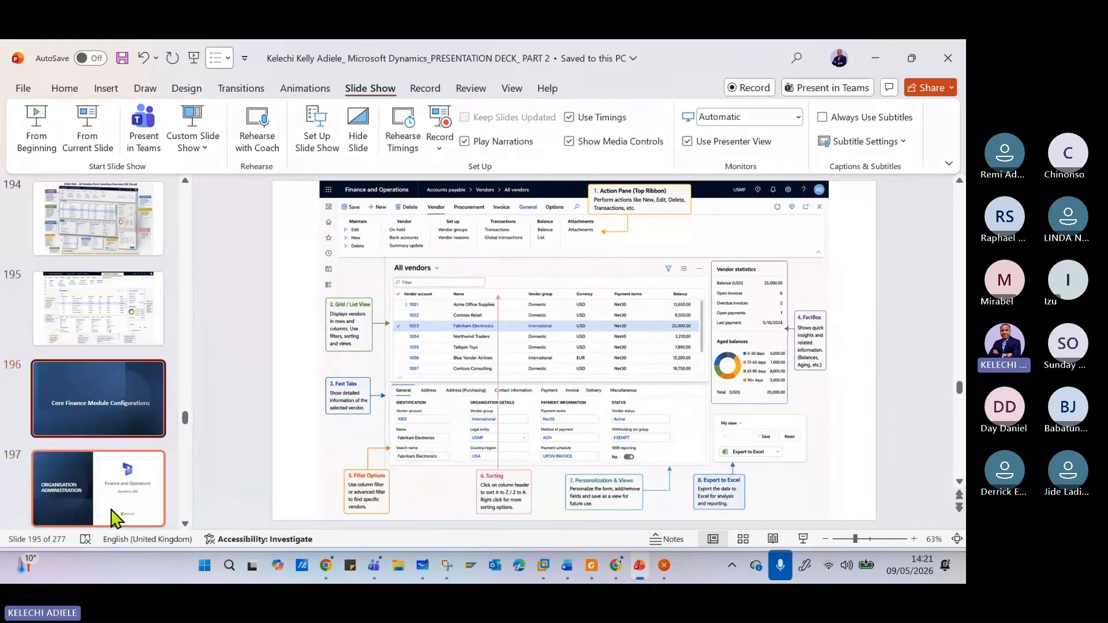
click(90, 143)
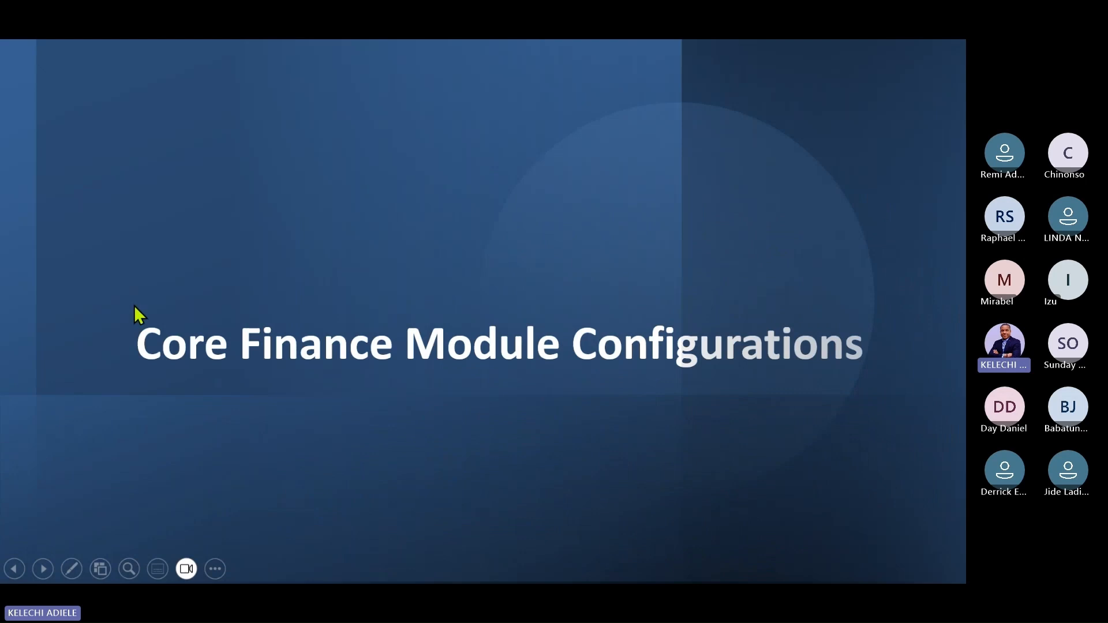